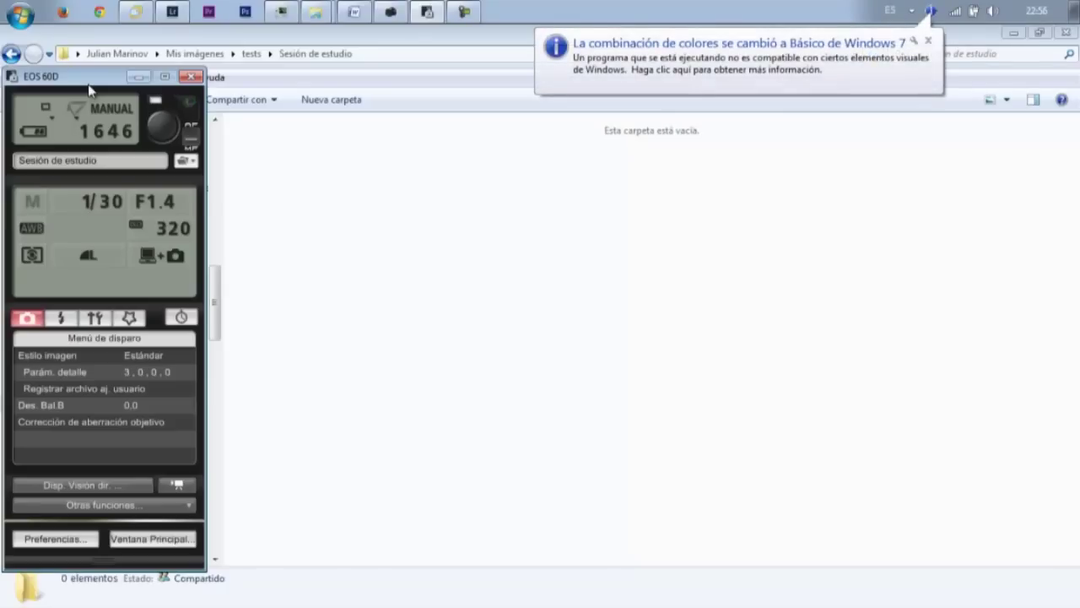
pyautogui.click(928, 41)
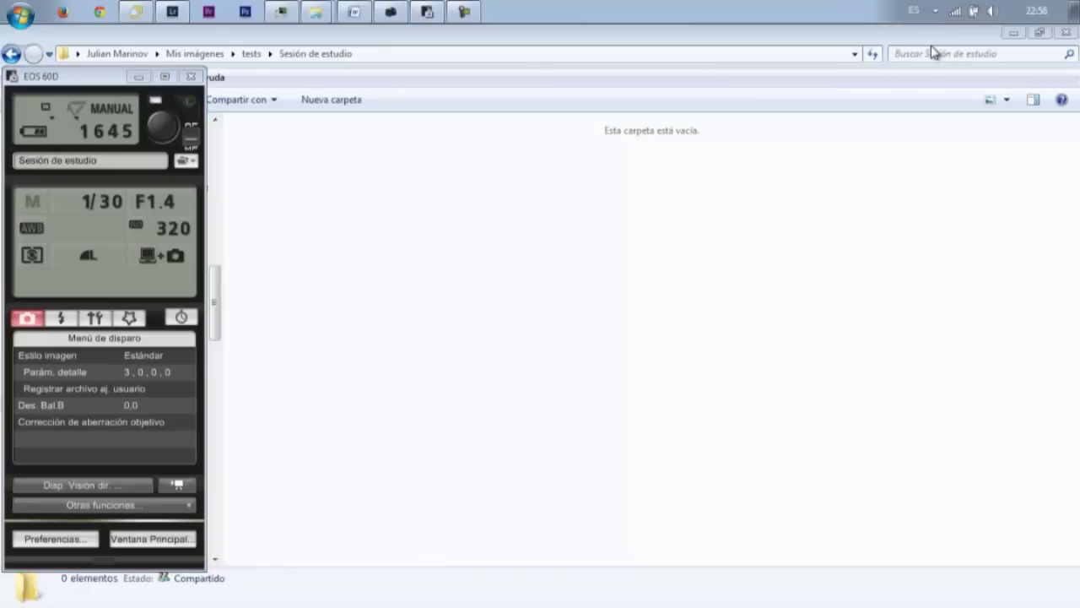
pyautogui.click(107, 93)
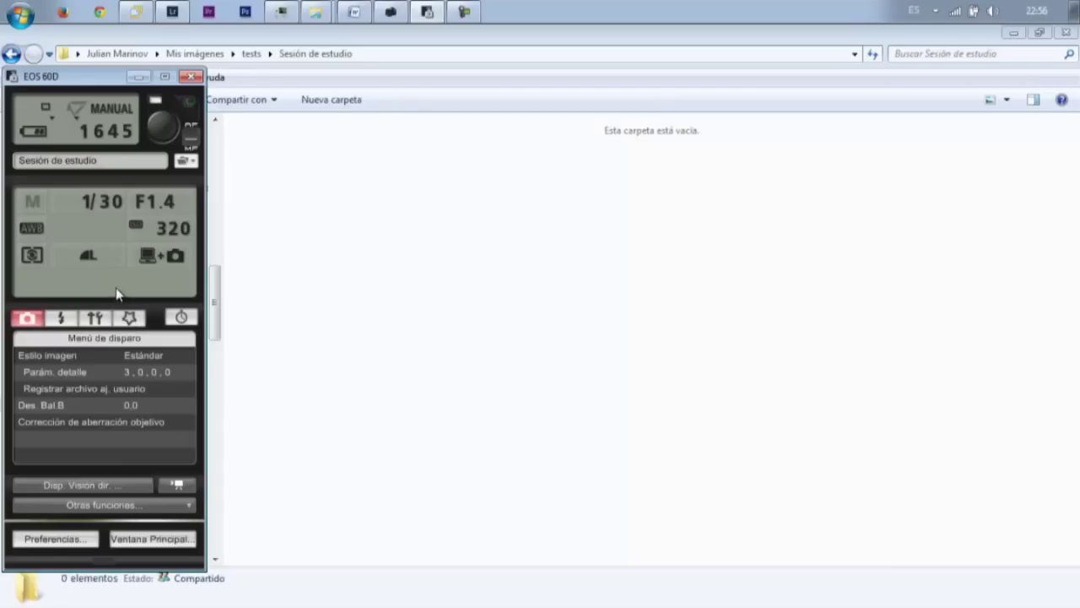
# Step: Start full-screen live view, magnify the barcode, and pan right along its printed digits
pyautogui.click(93, 488)
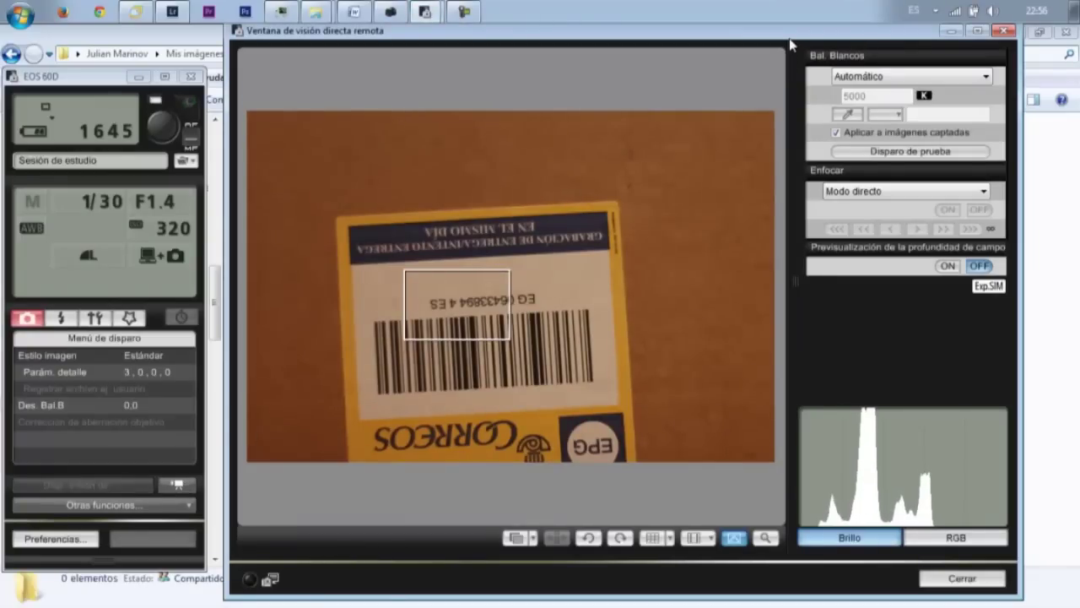
pyautogui.click(976, 31)
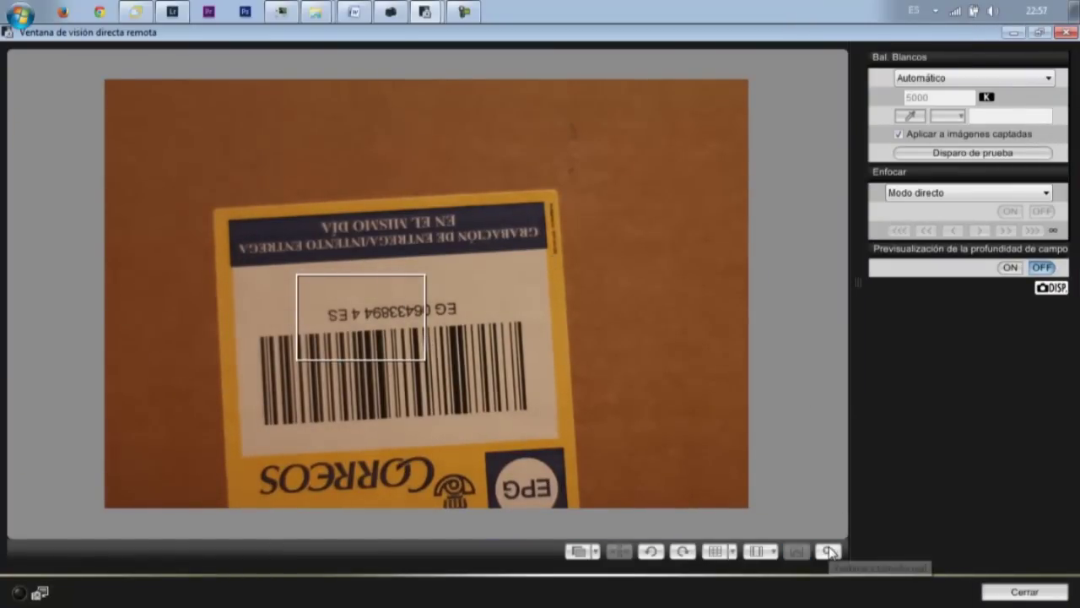
pyautogui.click(830, 551)
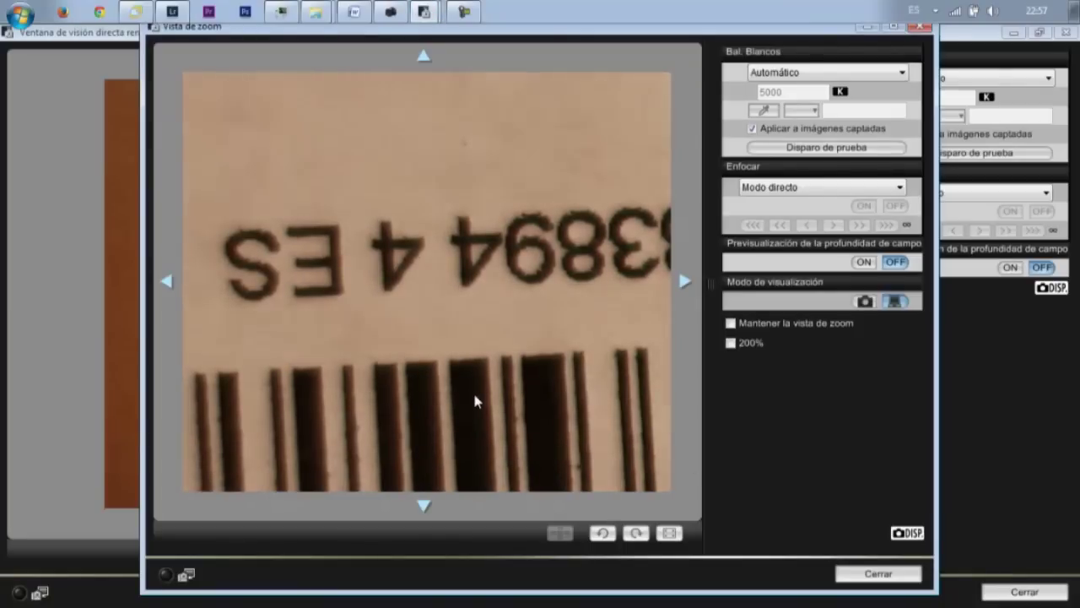
pyautogui.click(683, 286)
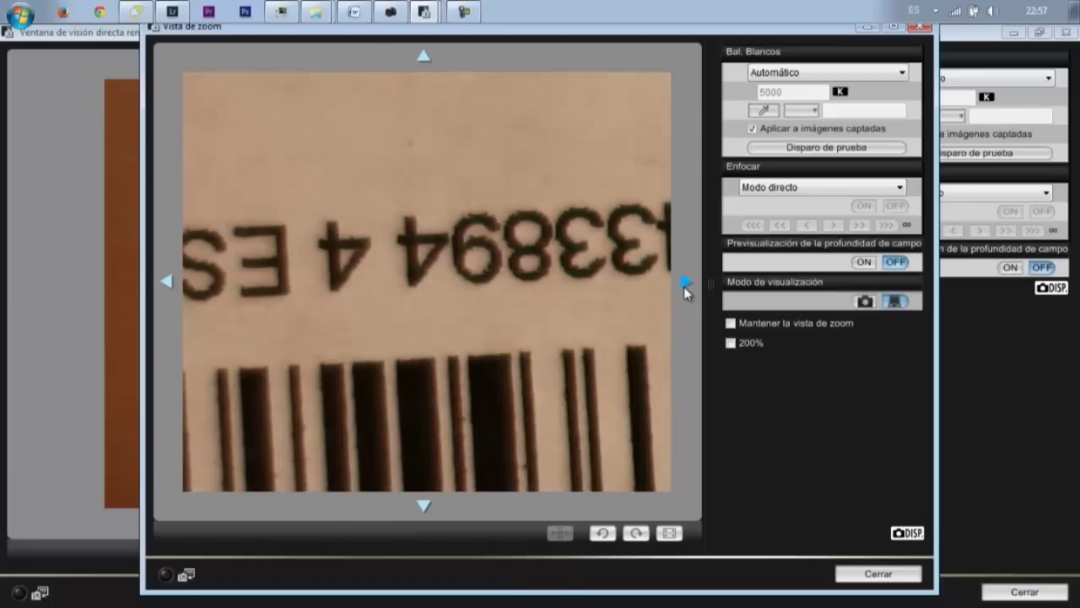
pyautogui.click(684, 284)
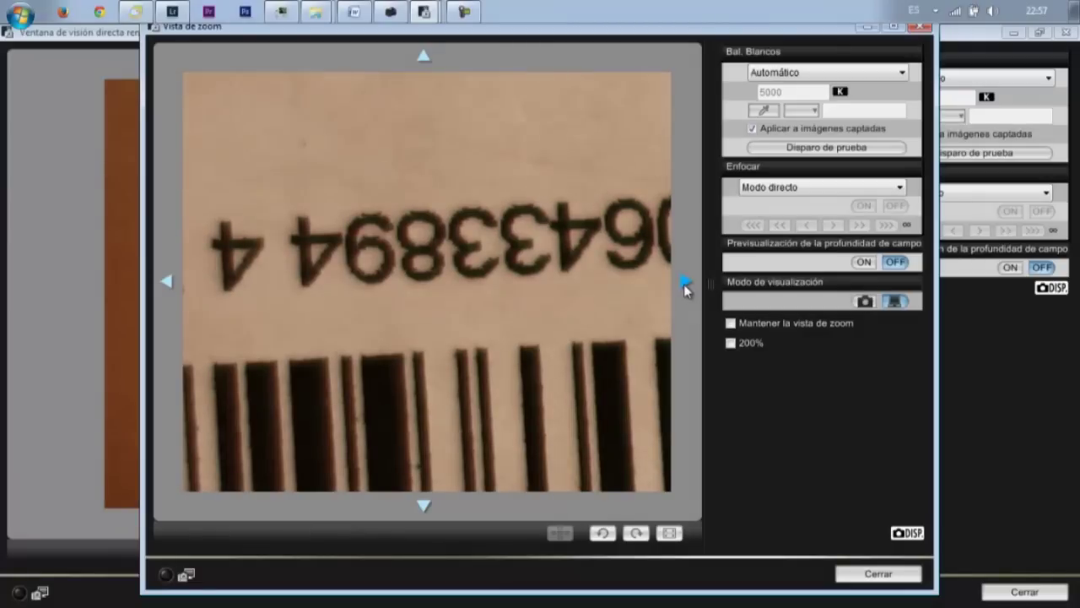
# Step: Close the Vista de zoom window to see the whole shipping label again
pyautogui.click(920, 26)
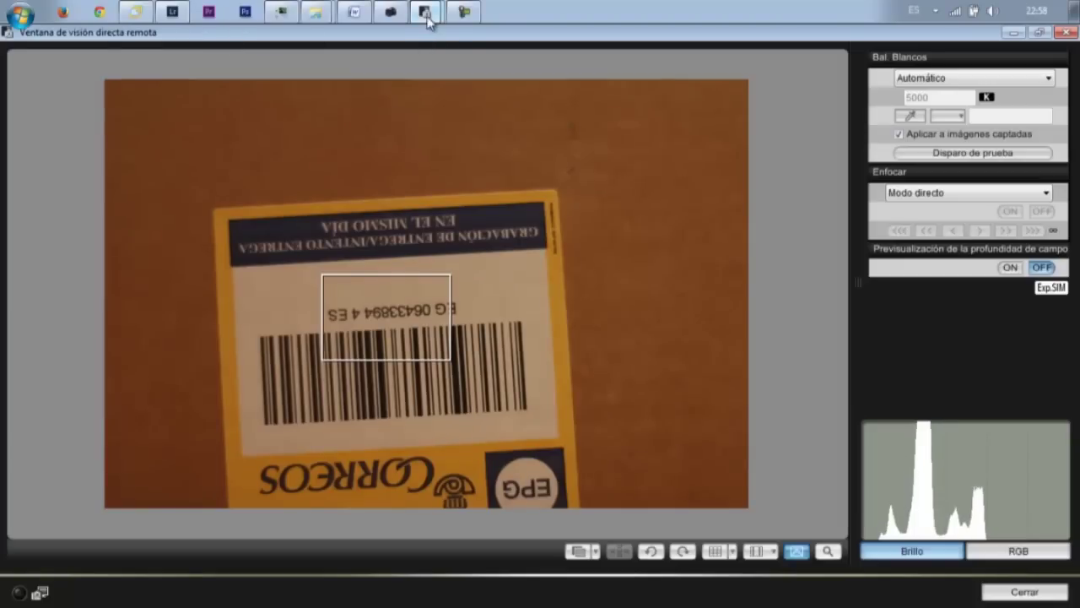
# Step: Reopen the EOS 60D settings panel from the EOS Utility taskbar thumbnail
pyautogui.moveTo(424, 12)
pyautogui.click(411, 46)
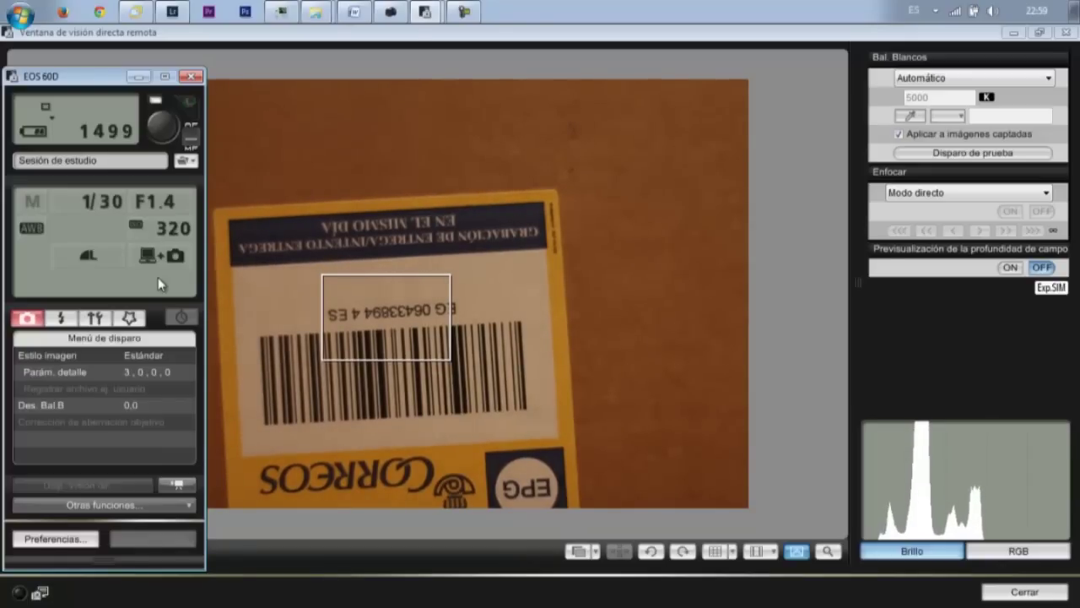
# Step: Shoot the barcode at 1/30 and F1.4, move the preview aside, then set F1.8 and 1/20
pyautogui.click(167, 141)
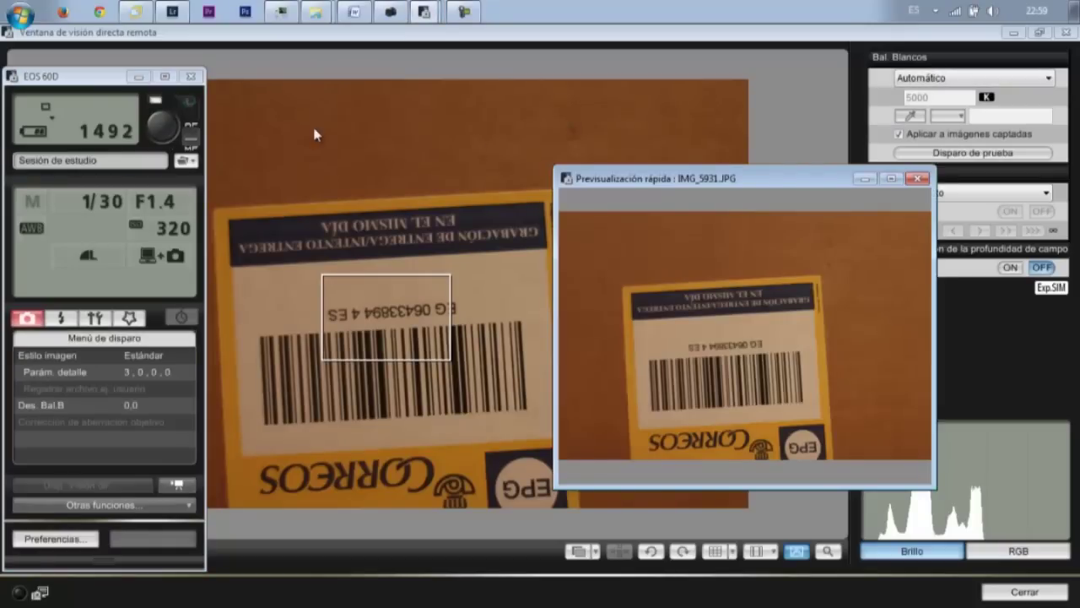
pyautogui.moveTo(764, 175); pyautogui.dragTo(885, 72)
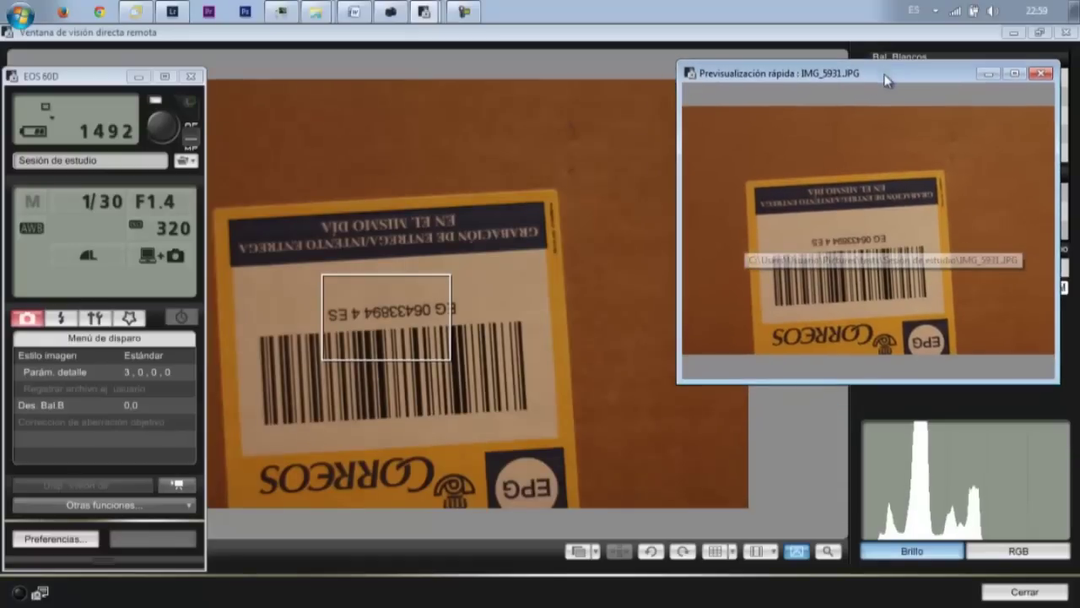
pyautogui.click(184, 204)
pyautogui.scroll(-1, 184, 203)
pyautogui.scroll(-1, 184, 202)
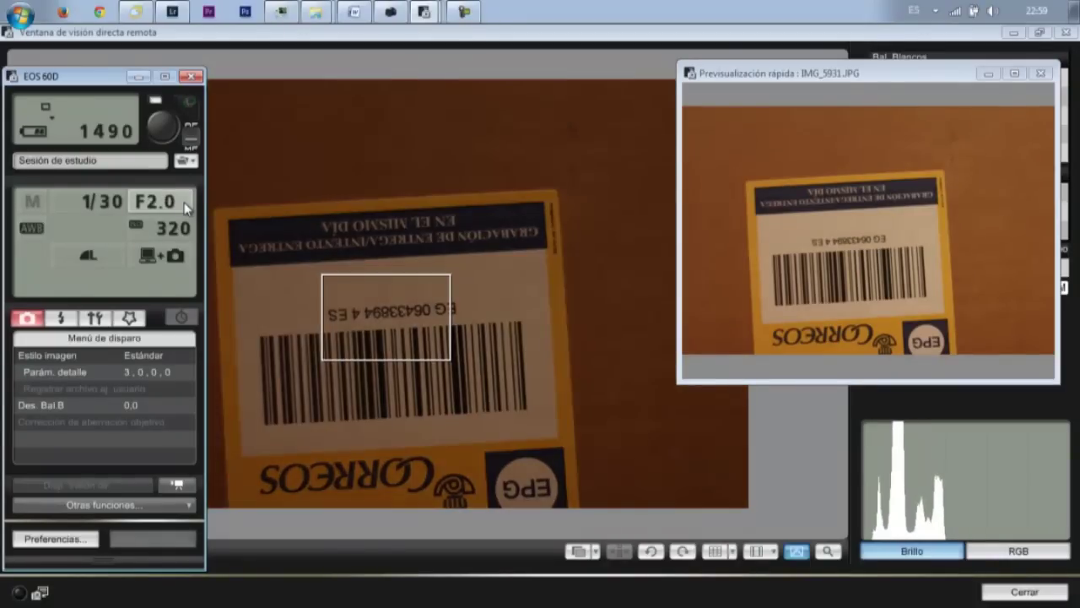
pyautogui.scroll(2, 184, 202)
pyautogui.scroll(1, 184, 201)
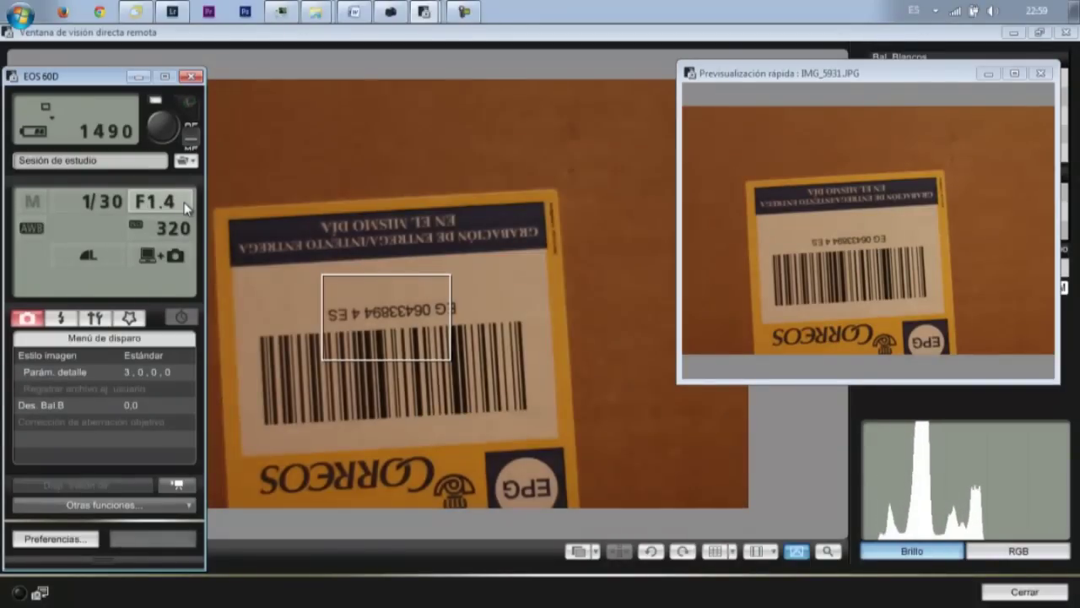
pyautogui.scroll(-1, 184, 202)
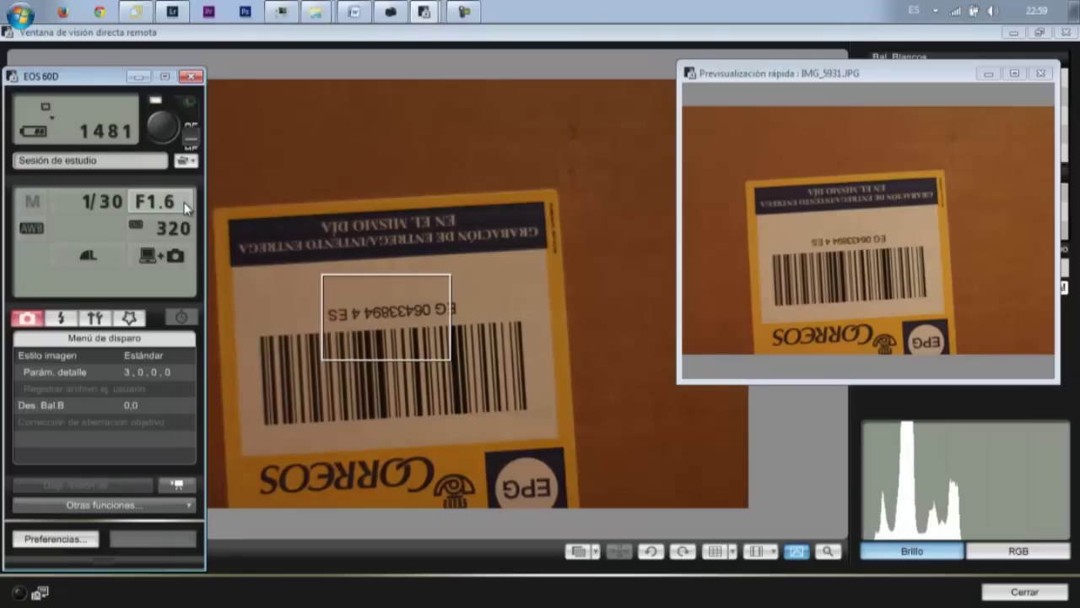
pyautogui.scroll(-1, 184, 201)
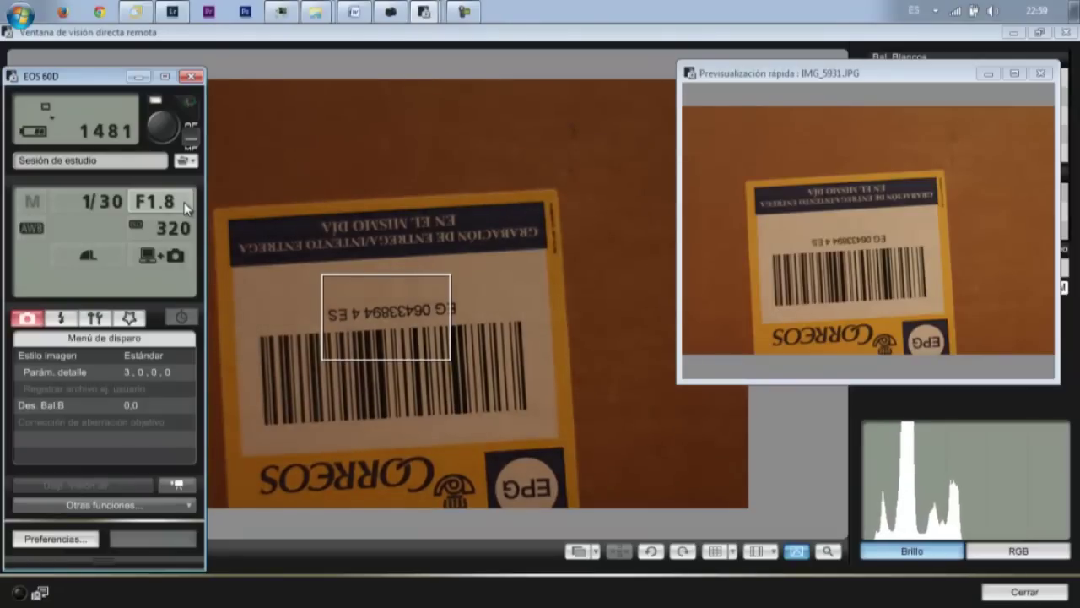
pyautogui.scroll(2, 179, 202)
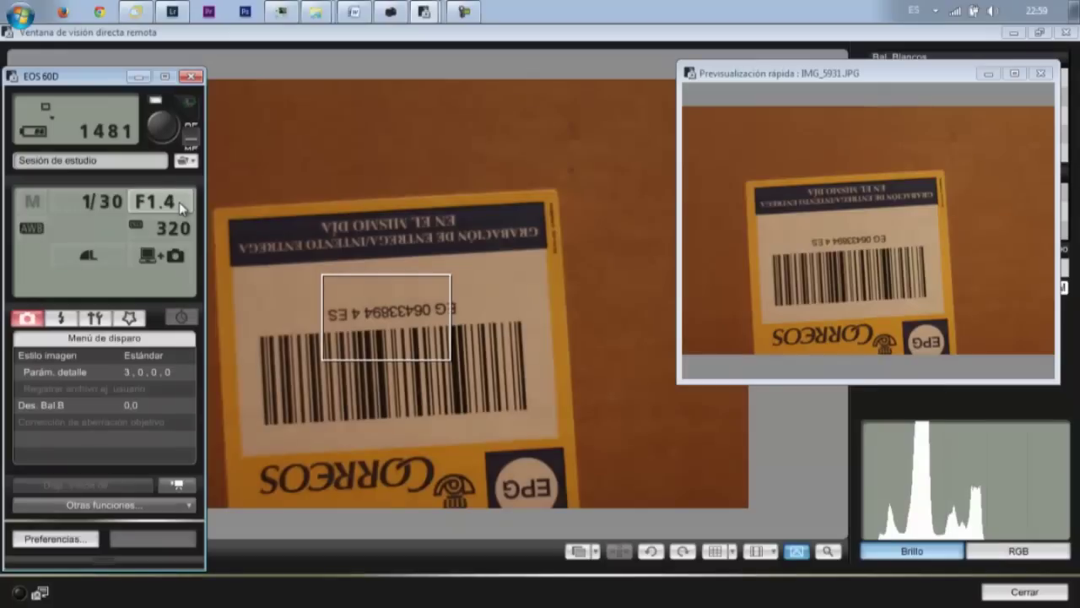
pyautogui.scroll(-1, 179, 202)
pyautogui.scroll(-1, 179, 202)
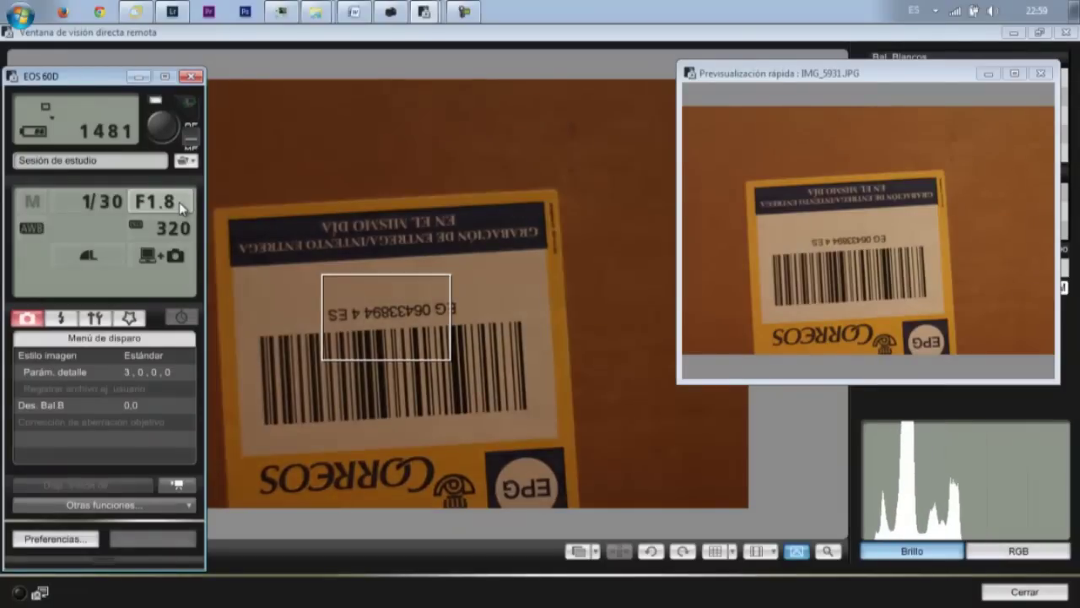
pyautogui.scroll(1, 105, 202)
pyautogui.scroll(1, 105, 202)
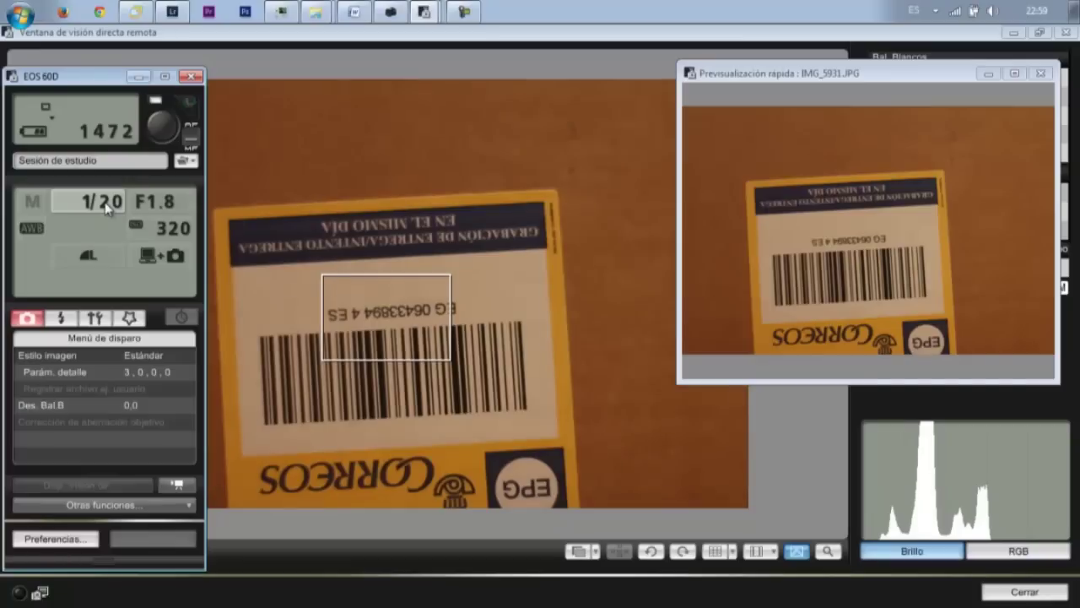
# Step: Shoot the barcode at 1/20 and F1.8, then dial exposure to F2.8 and 1/8
pyautogui.click(160, 131)
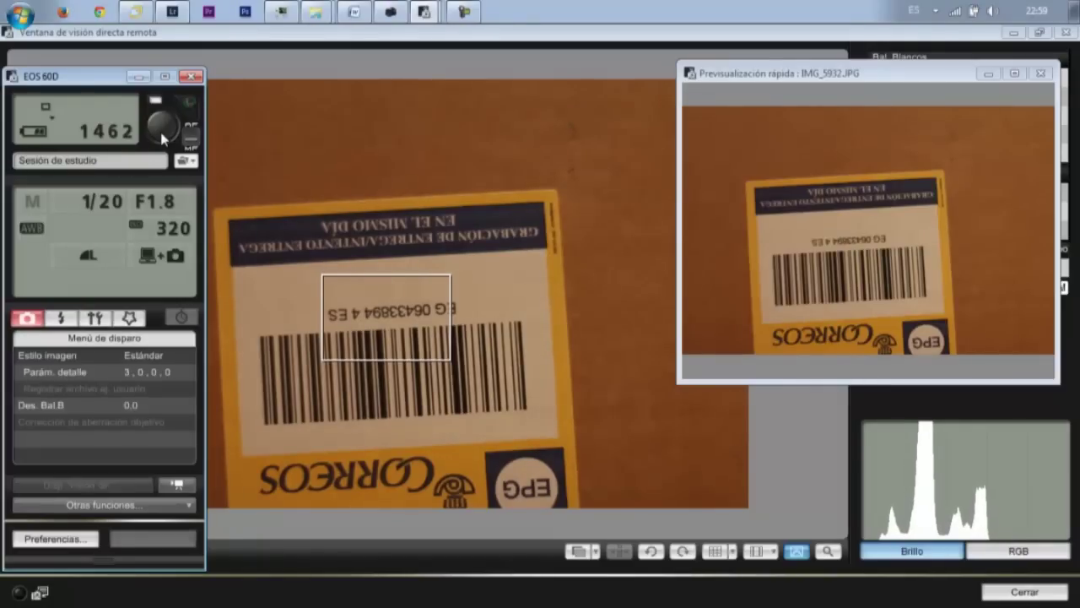
pyautogui.scroll(-1, 160, 204)
pyautogui.scroll(-1, 161, 205)
pyautogui.scroll(-1, 160, 204)
pyautogui.scroll(-1, 160, 204)
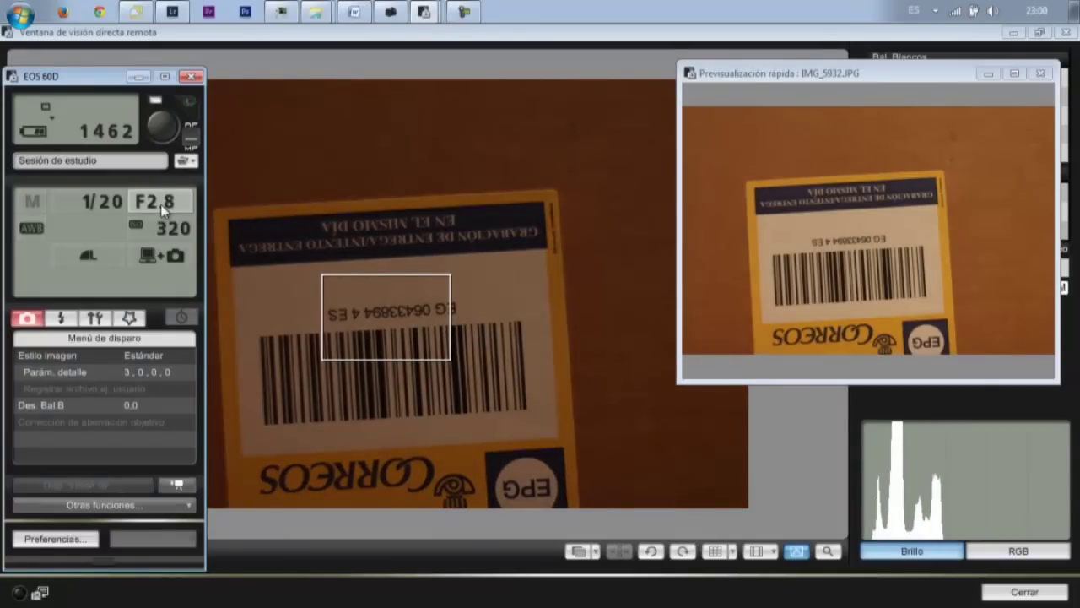
pyautogui.scroll(1, 161, 204)
pyautogui.scroll(2, 161, 204)
pyautogui.scroll(1, 160, 204)
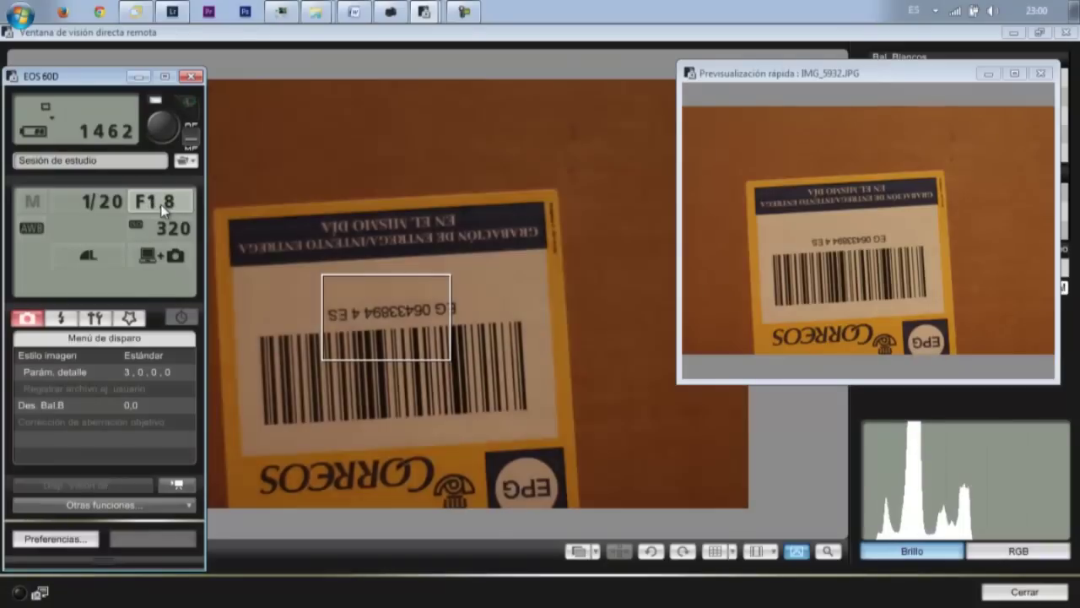
pyautogui.scroll(-1, 160, 204)
pyautogui.scroll(-1, 161, 204)
pyautogui.scroll(-1, 160, 204)
pyautogui.scroll(1, 160, 204)
pyautogui.scroll(1, 161, 204)
pyautogui.scroll(-2, 160, 204)
pyautogui.scroll(-1, 161, 204)
pyautogui.scroll(2, 160, 204)
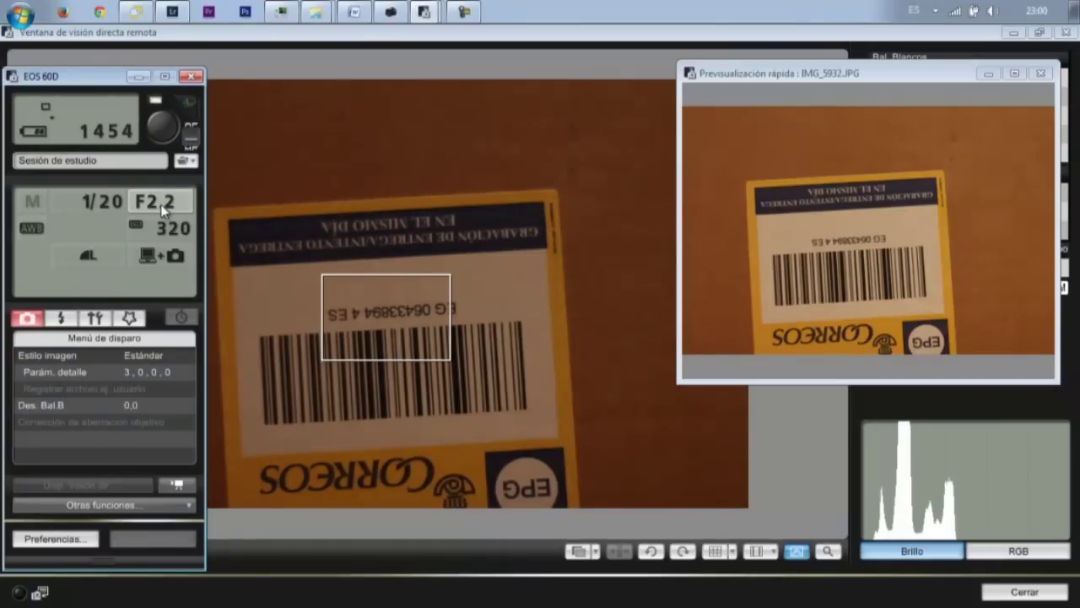
pyautogui.scroll(-1, 160, 204)
pyautogui.scroll(-1, 160, 204)
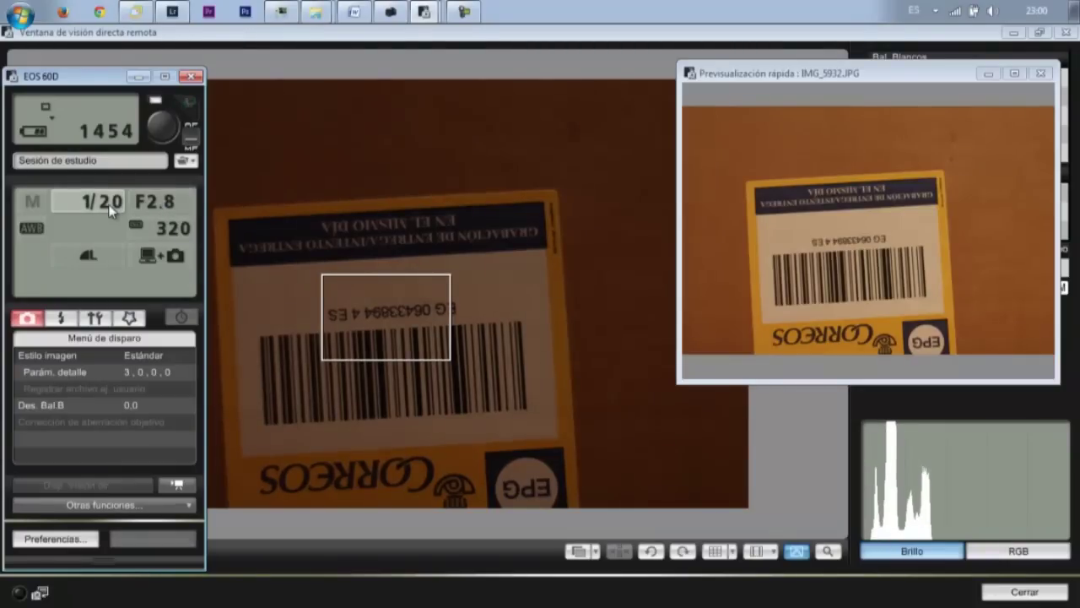
pyautogui.scroll(-1, 109, 209)
pyautogui.scroll(1, 110, 209)
pyautogui.scroll(1, 150, 203)
pyautogui.scroll(1, 150, 203)
pyautogui.scroll(1, 150, 203)
pyautogui.scroll(1, 149, 203)
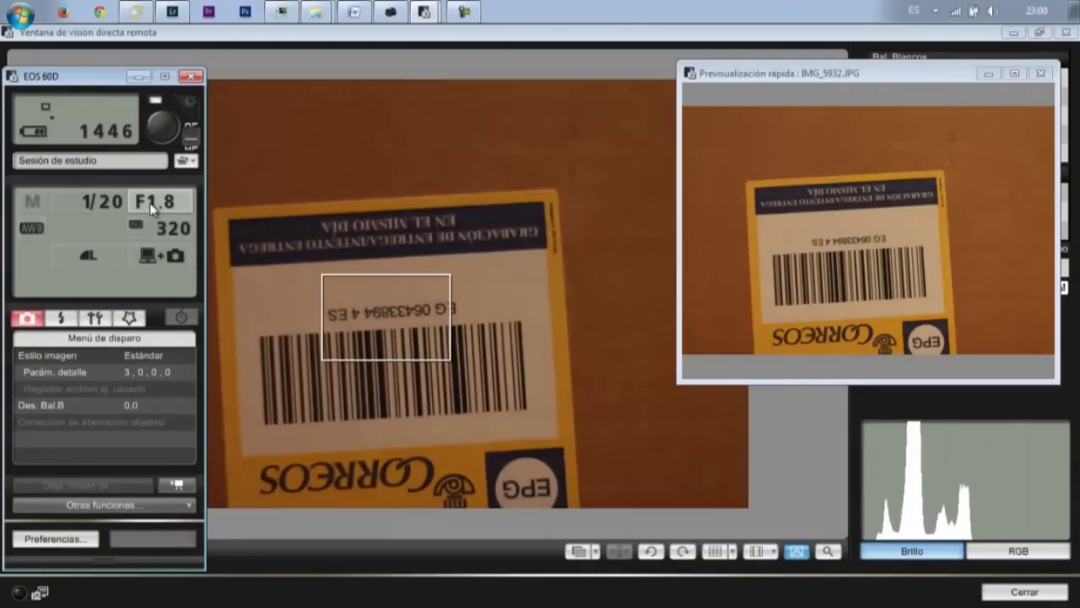
pyautogui.scroll(-2, 149, 203)
pyautogui.scroll(-1, 149, 202)
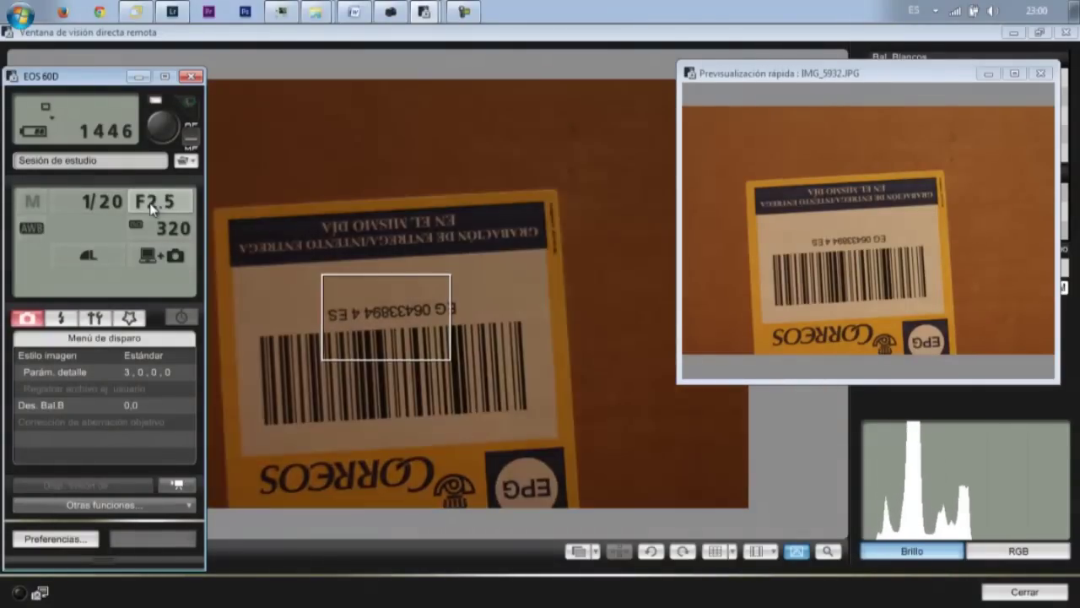
pyautogui.scroll(-1, 149, 203)
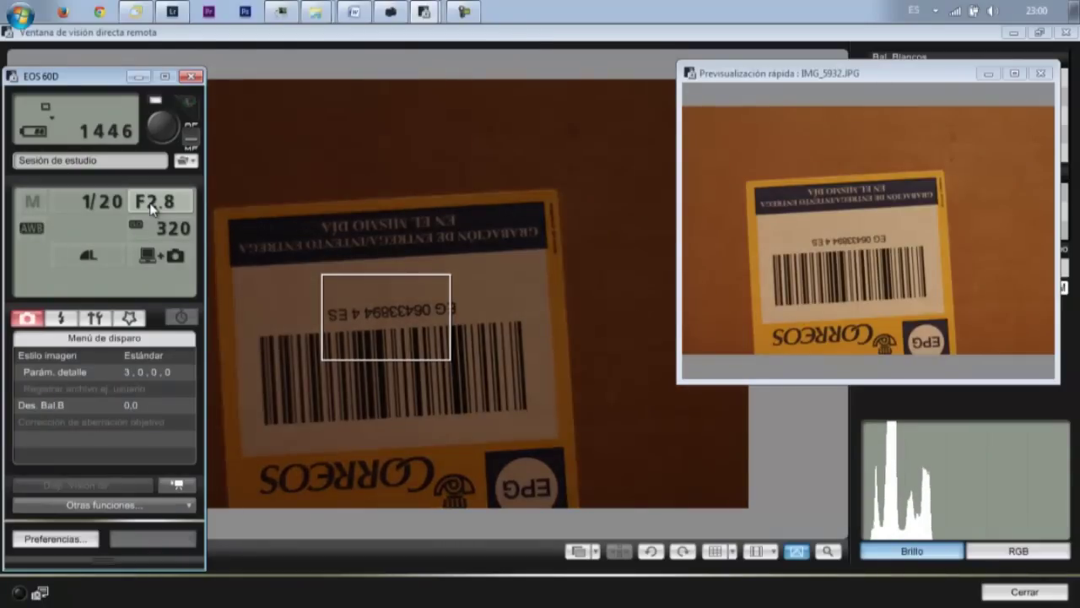
pyautogui.scroll(1, 119, 201)
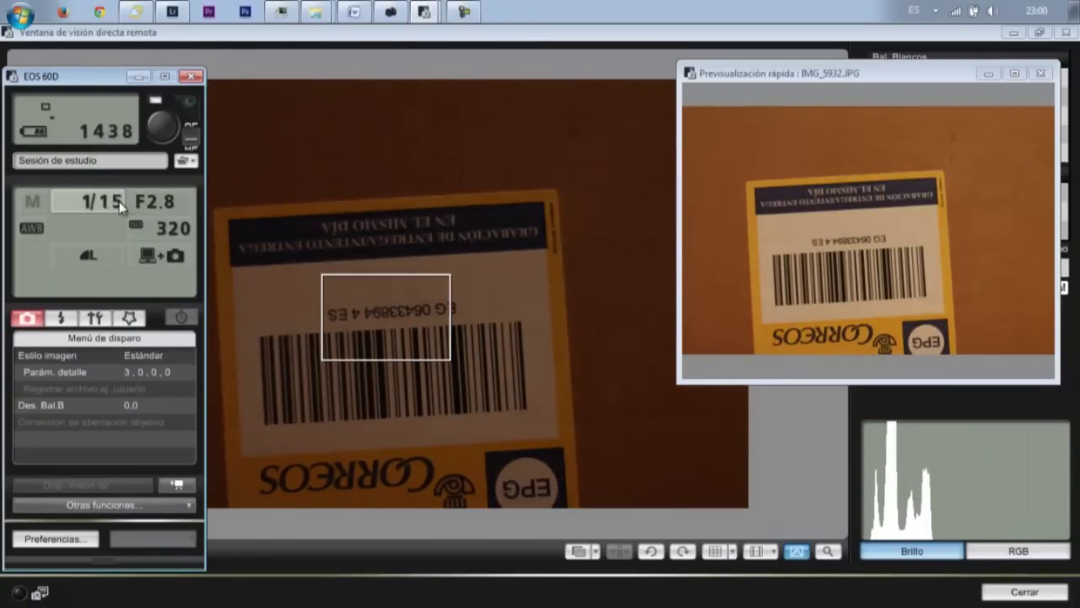
pyautogui.scroll(1, 119, 201)
pyautogui.scroll(1, 119, 201)
pyautogui.scroll(1, 119, 201)
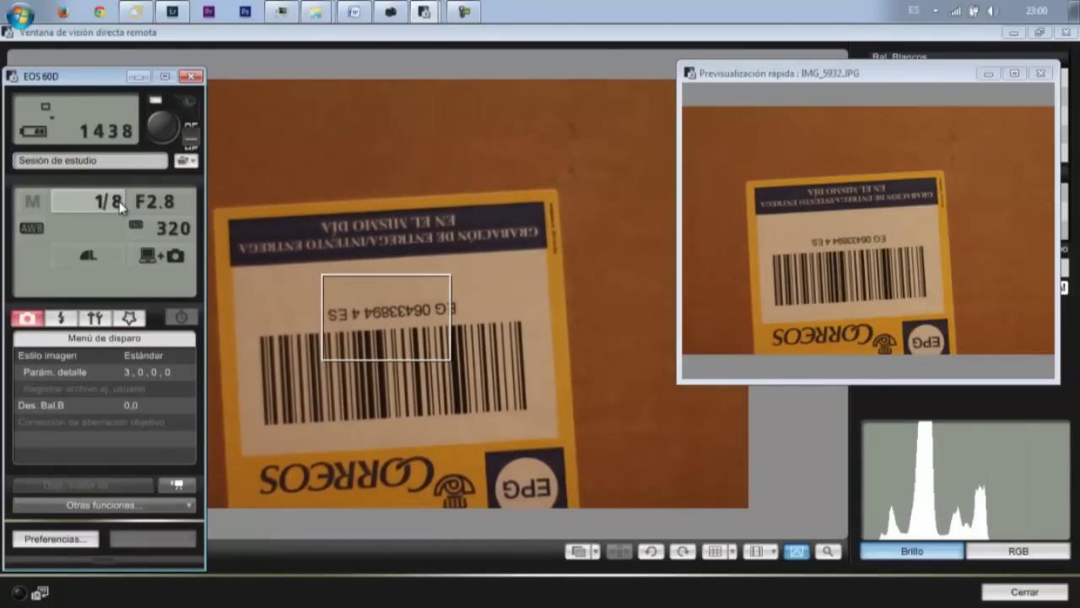
# Step: Shoot the barcode at 1/8 and F2.8, then set F4.0 and 1/4 s
pyautogui.click(163, 135)
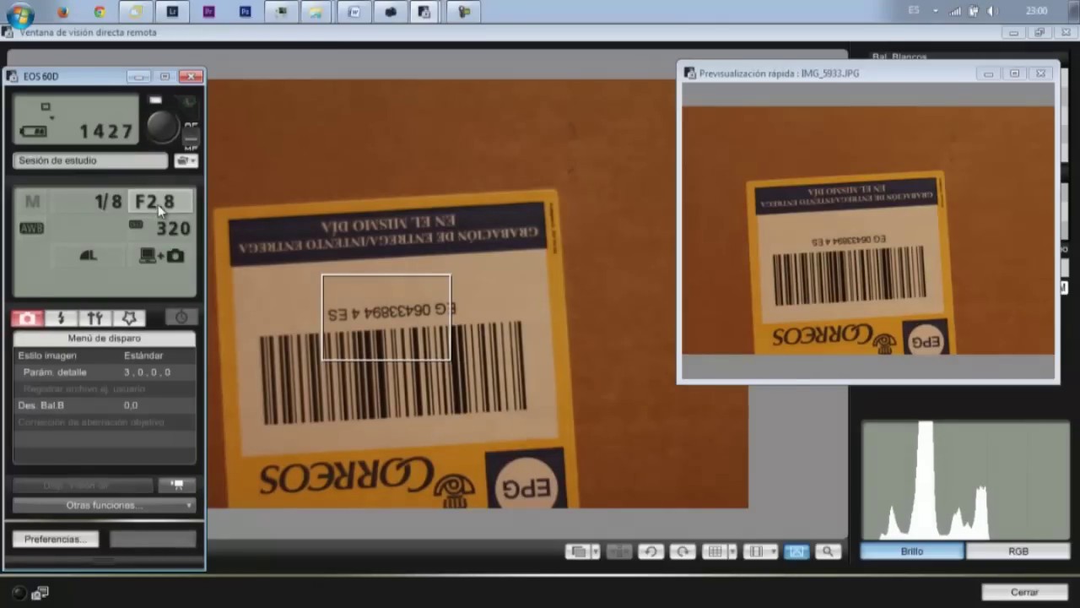
pyautogui.scroll(-1, 158, 205)
pyautogui.scroll(-1, 158, 205)
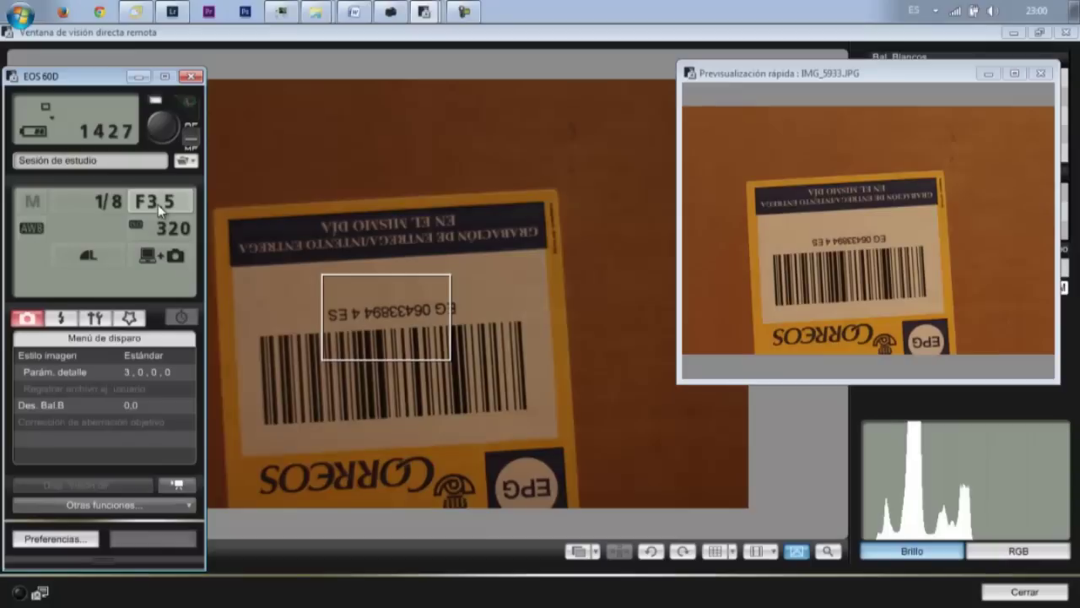
pyautogui.scroll(-1, 158, 204)
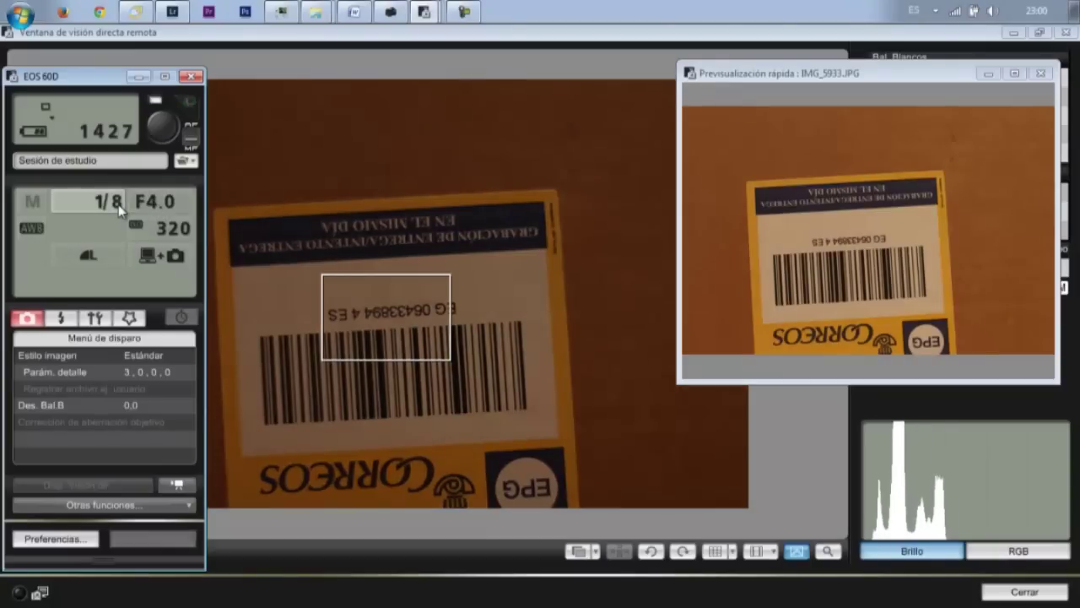
pyautogui.scroll(2, 119, 204)
pyautogui.scroll(1, 118, 204)
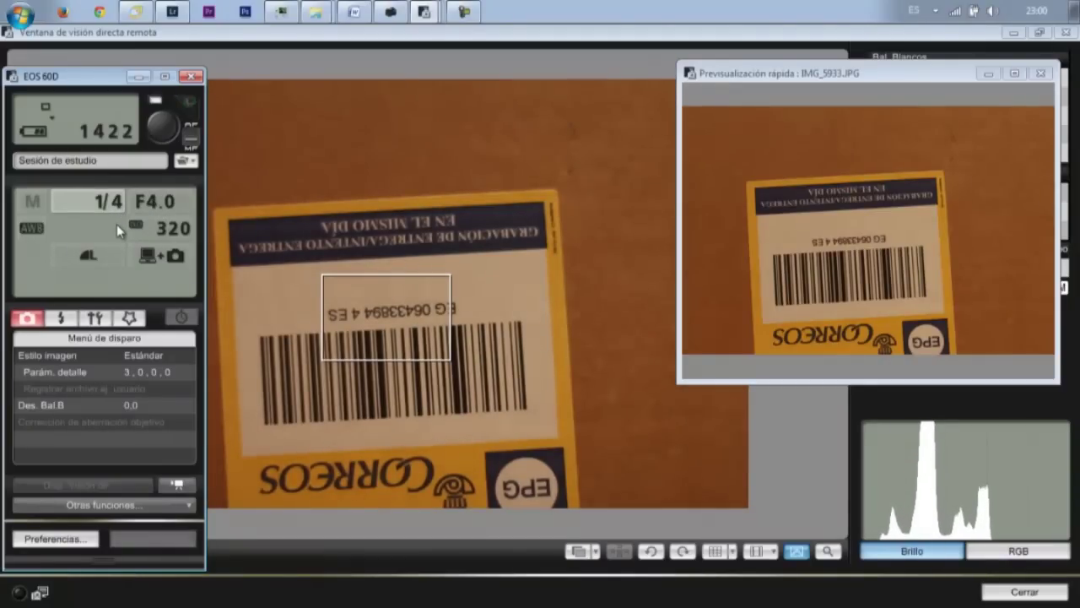
# Step: Shoot at F4.0 and 1/4 s, then set F5.6 and 0.5 s
pyautogui.click(167, 132)
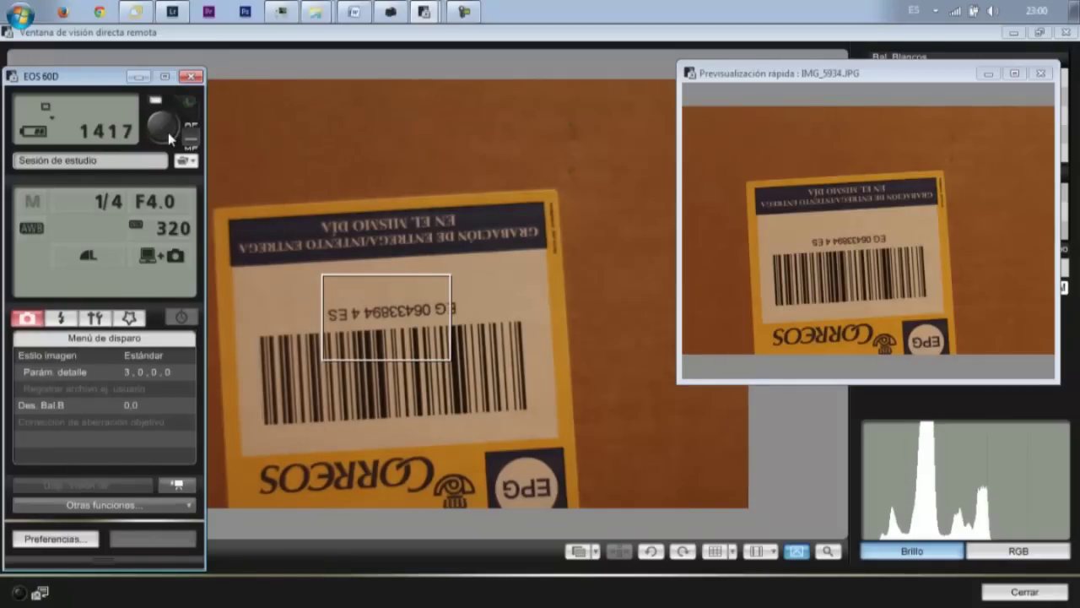
pyautogui.scroll(-1, 162, 209)
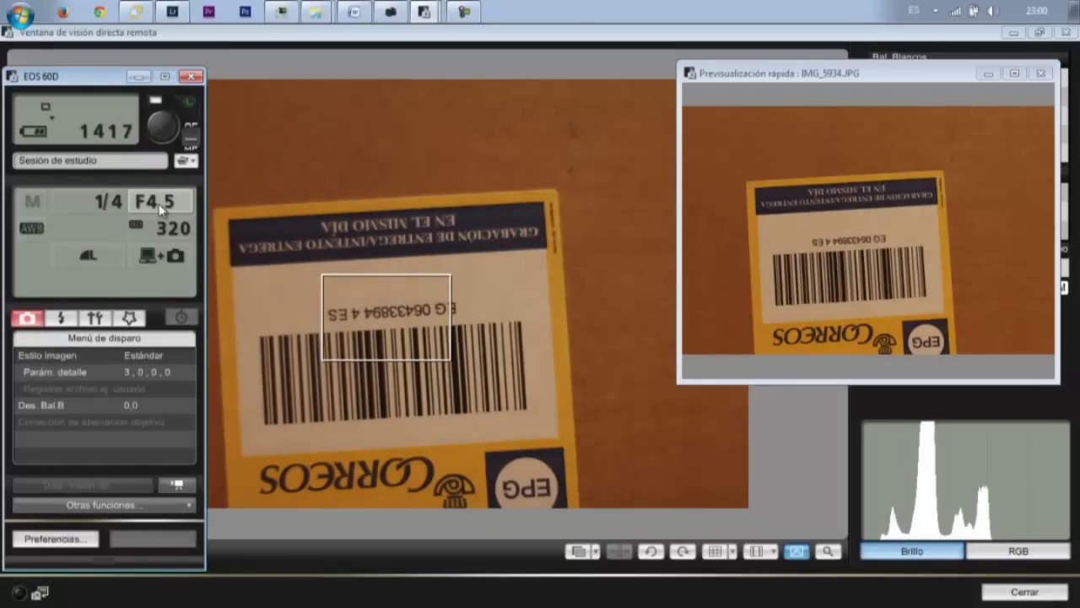
pyautogui.scroll(-1, 162, 209)
pyautogui.scroll(-1, 162, 209)
pyautogui.scroll(-1, 111, 204)
pyautogui.scroll(-1, 110, 203)
pyautogui.scroll(-1, 110, 203)
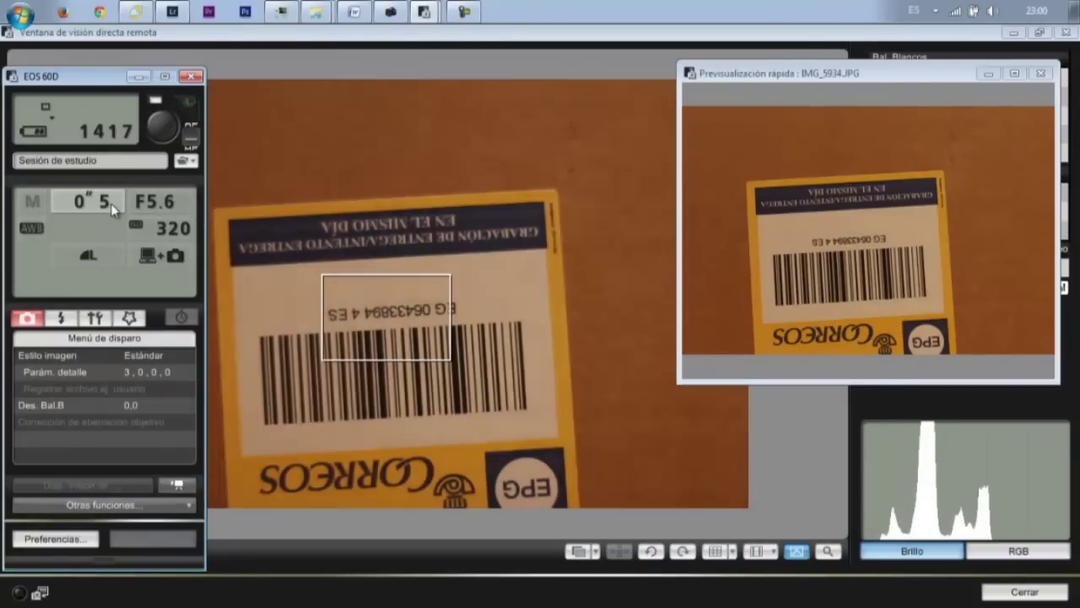
# Step: Shoot frames at F5.6/0.5 s and F8/1 s, then set F11 and 2 s
pyautogui.click(162, 133)
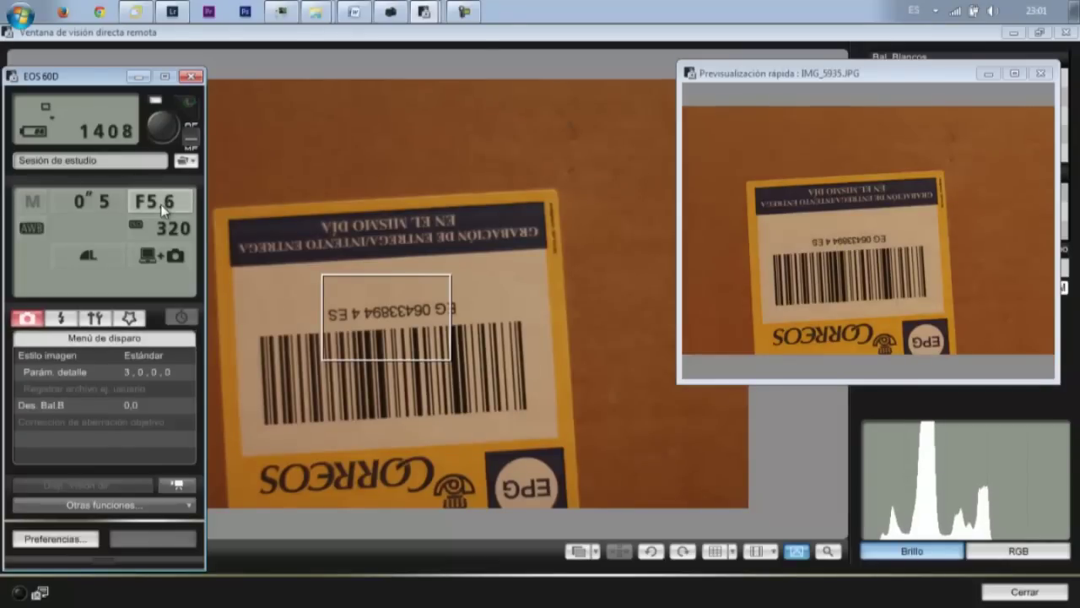
pyautogui.scroll(-1, 161, 204)
pyautogui.scroll(-1, 160, 204)
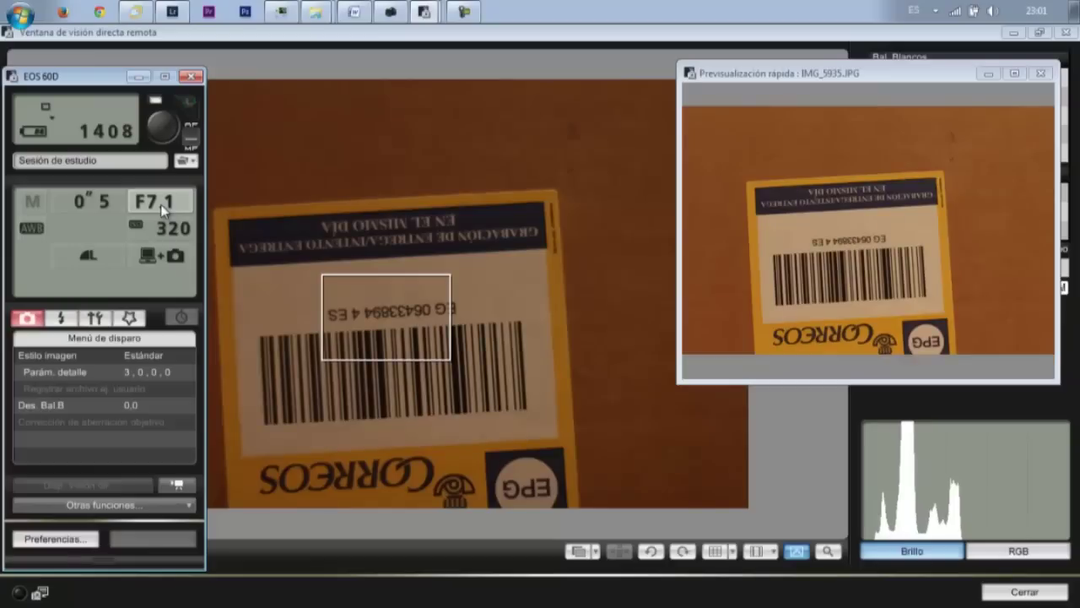
pyautogui.scroll(-1, 160, 204)
pyautogui.scroll(-1, 105, 198)
pyautogui.scroll(-1, 106, 198)
pyautogui.scroll(-1, 105, 198)
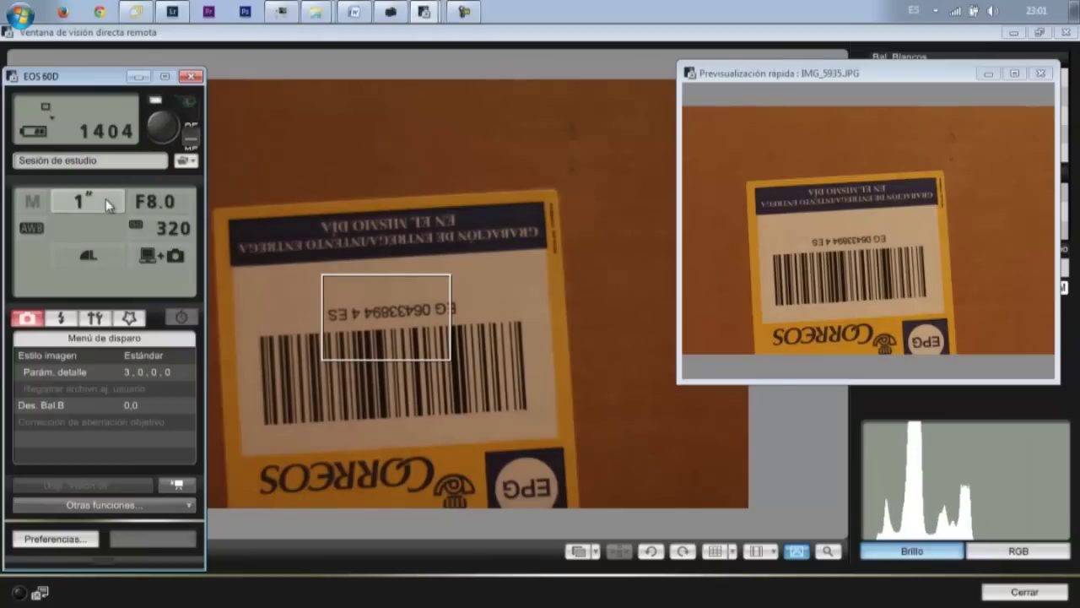
pyautogui.click(164, 137)
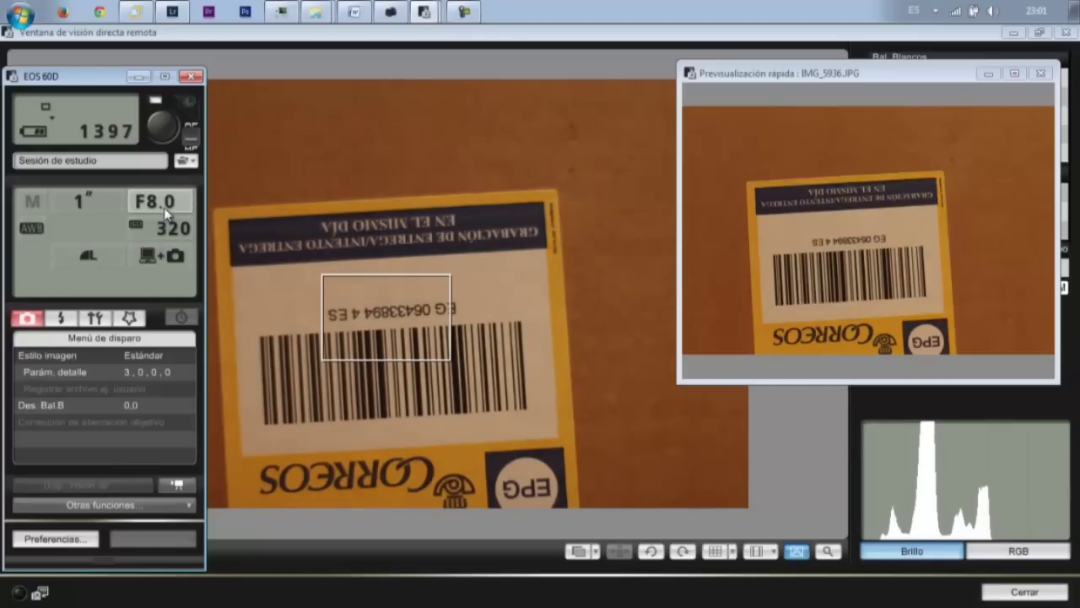
pyautogui.scroll(-2, 164, 208)
pyautogui.scroll(-1, 164, 207)
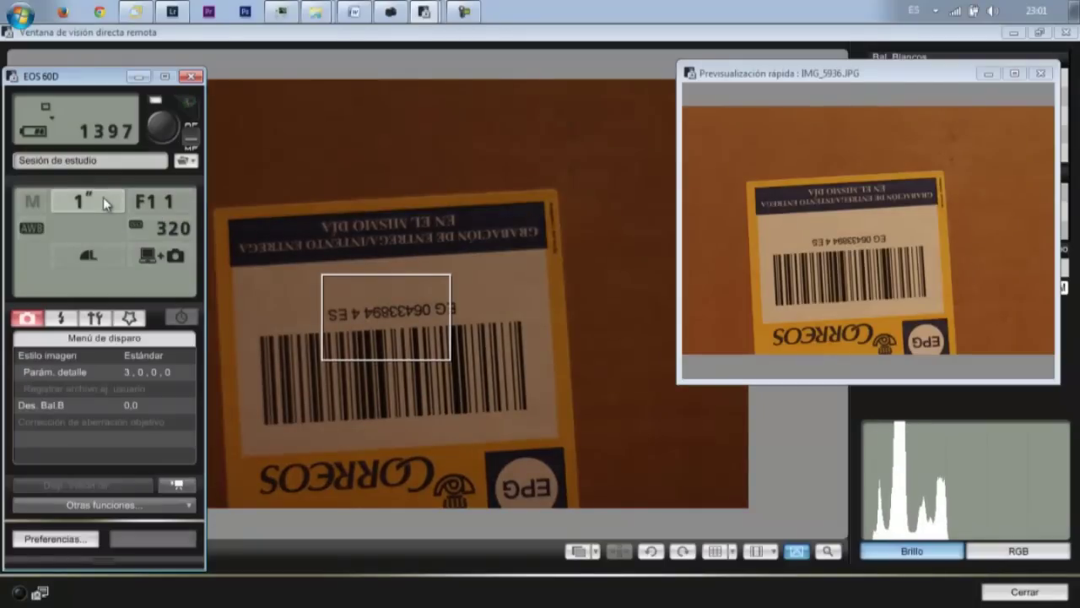
pyautogui.scroll(2, 103, 203)
pyautogui.scroll(1, 103, 202)
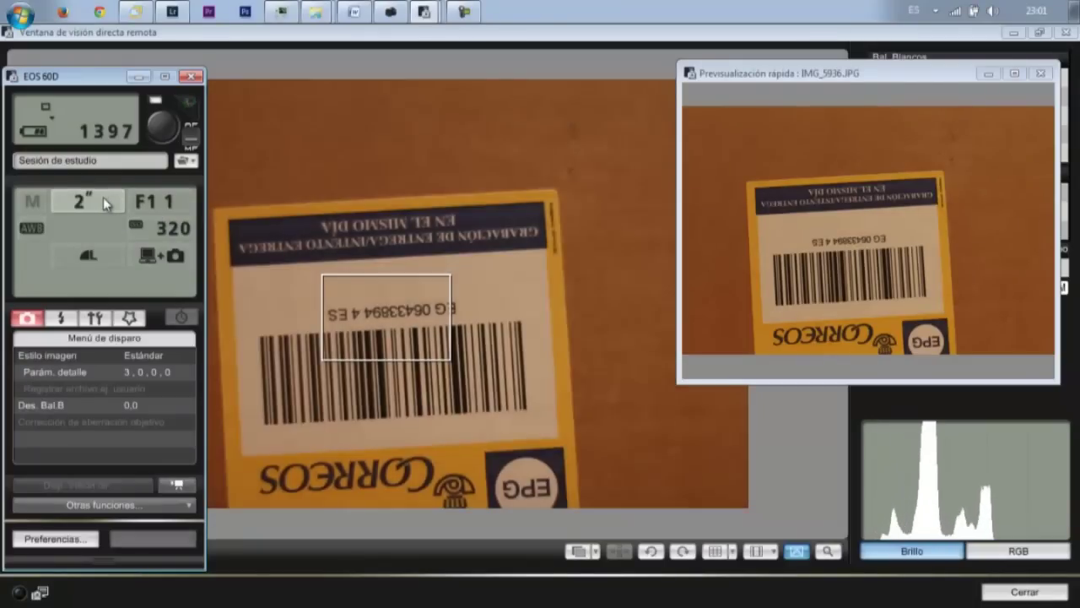
# Step: Shoot frames at F11/2 s and F16/4 s, then stop down to F22
pyautogui.click(153, 138)
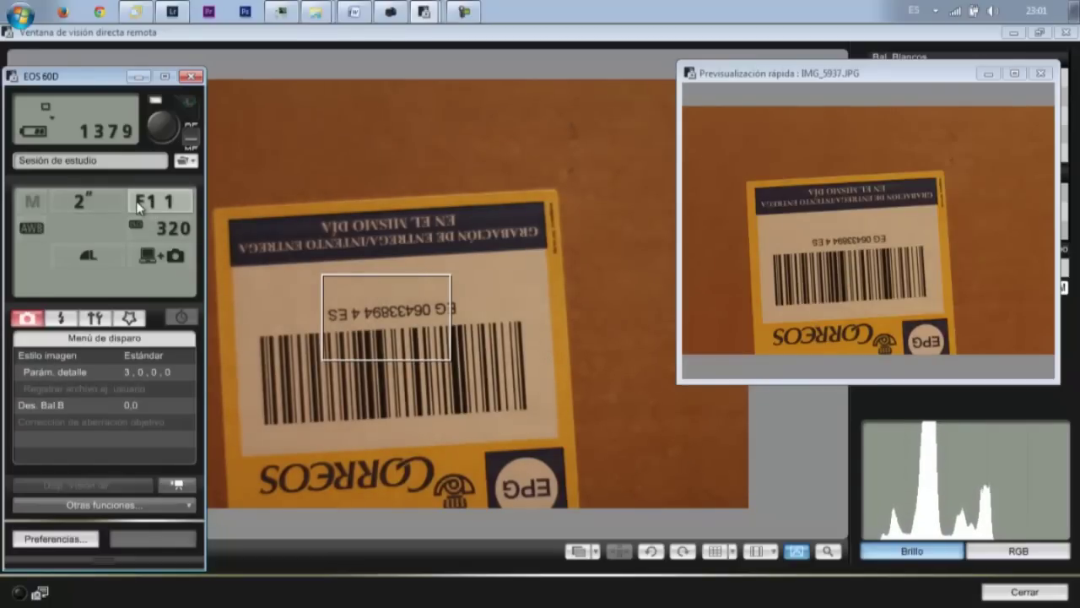
pyautogui.scroll(-1, 137, 205)
pyautogui.scroll(-2, 137, 205)
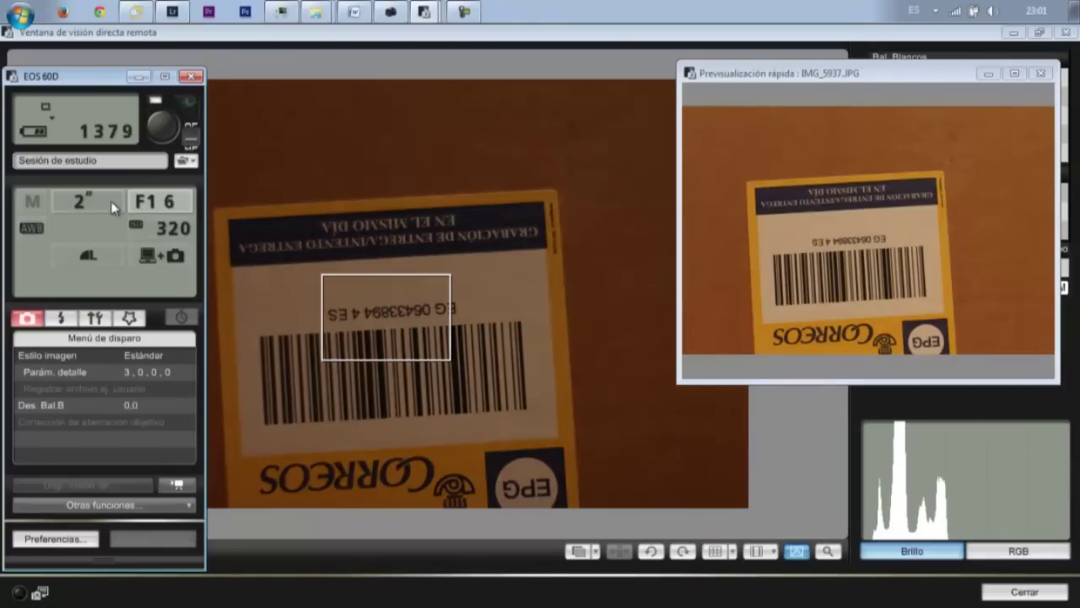
pyautogui.scroll(-1, 110, 202)
pyautogui.scroll(-2, 111, 201)
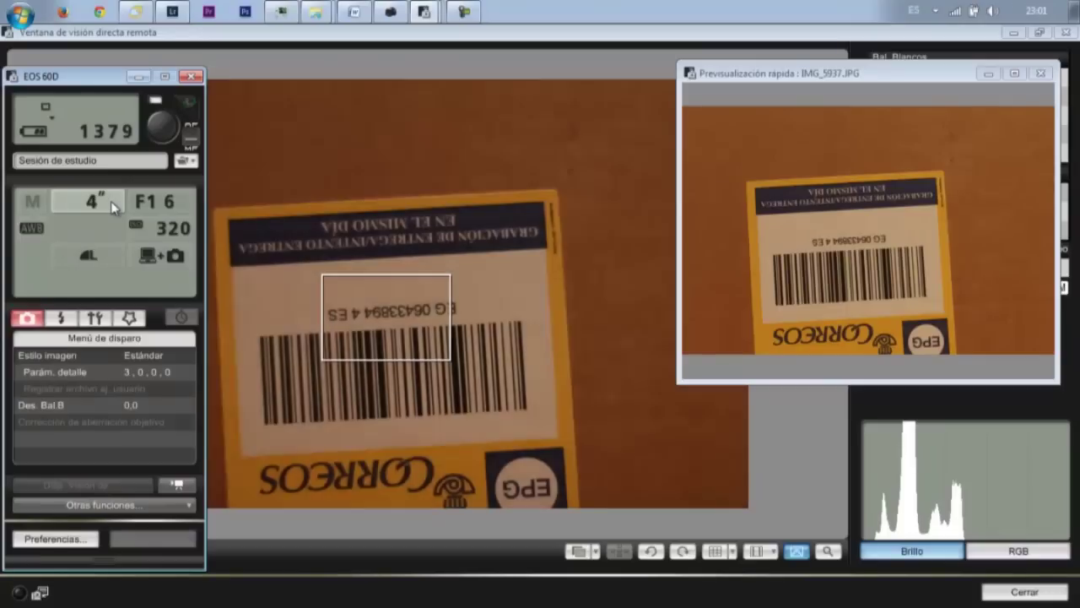
pyautogui.click(162, 137)
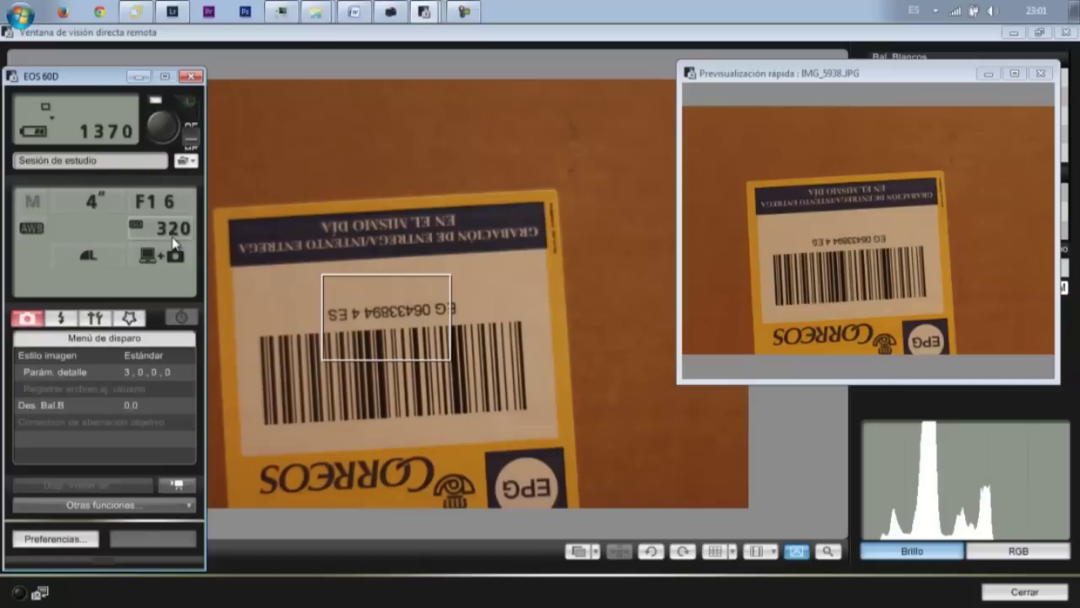
pyautogui.scroll(-1, 169, 215)
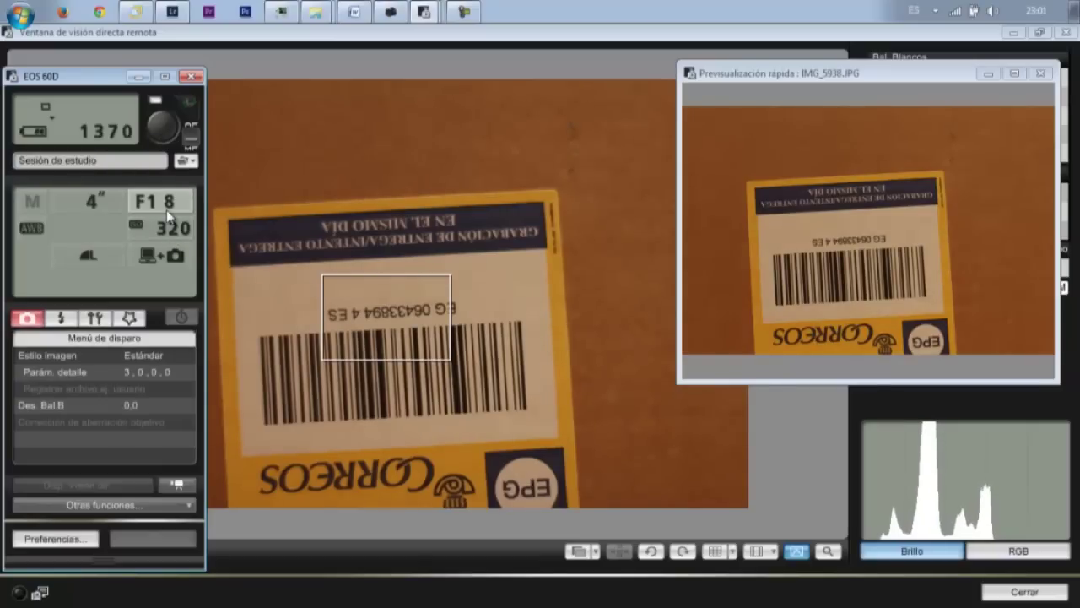
pyautogui.scroll(-1, 168, 215)
pyautogui.scroll(-1, 169, 215)
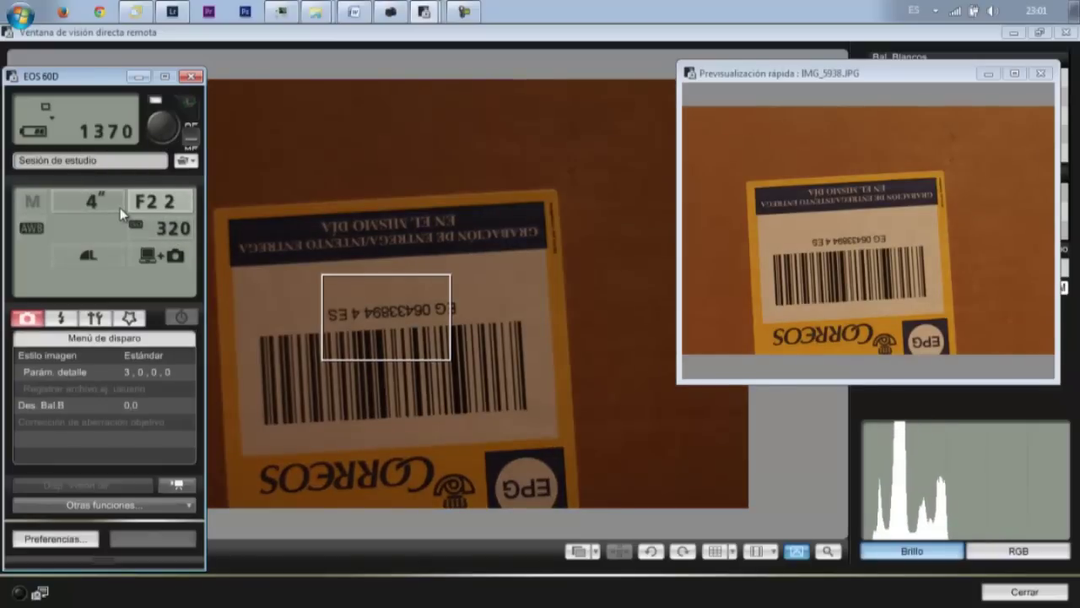
pyautogui.scroll(-1, 120, 211)
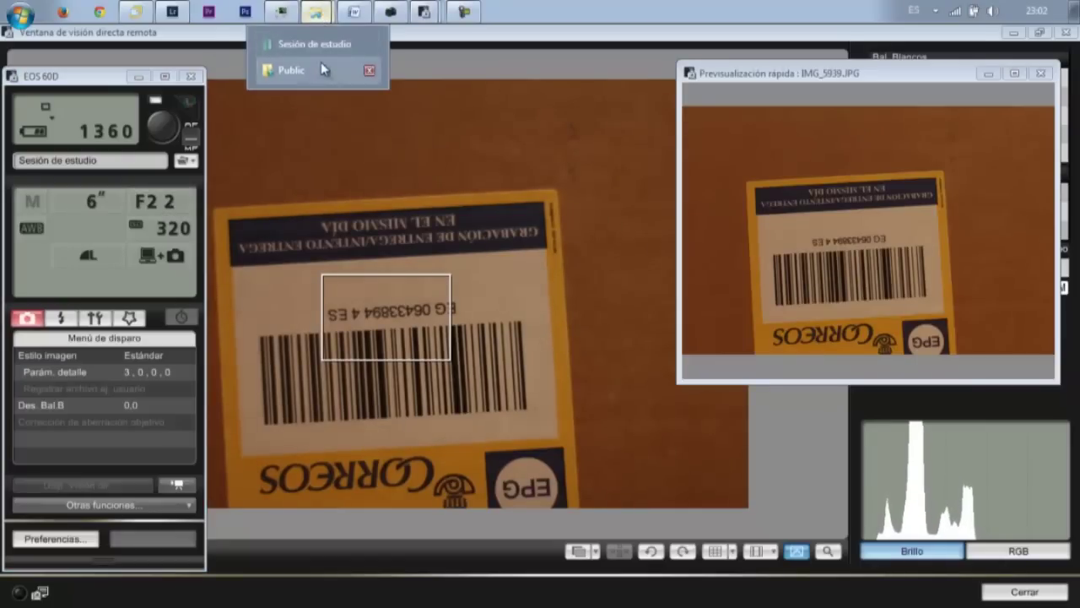
# Step: Open the Sesión de estudio folder and select all nine barcode JPGs for import
pyautogui.click(318, 47)
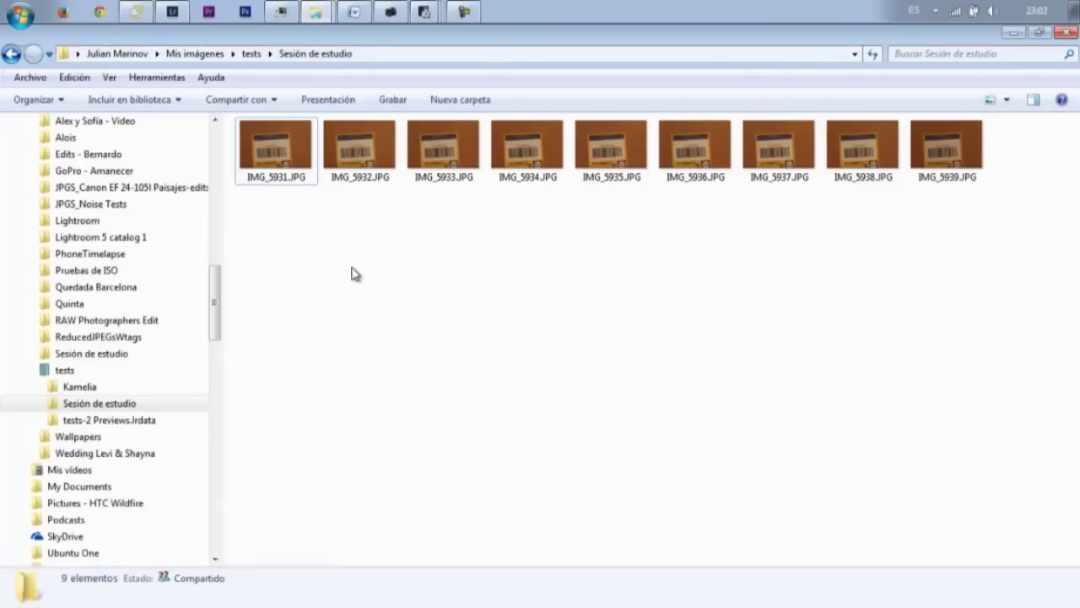
pyautogui.moveTo(1040, 242)
pyautogui.mouseDown()
pyautogui.moveTo(286, 150)
pyautogui.moveTo(317, 274)
pyautogui.moveTo(340, 316)
pyautogui.mouseUp()
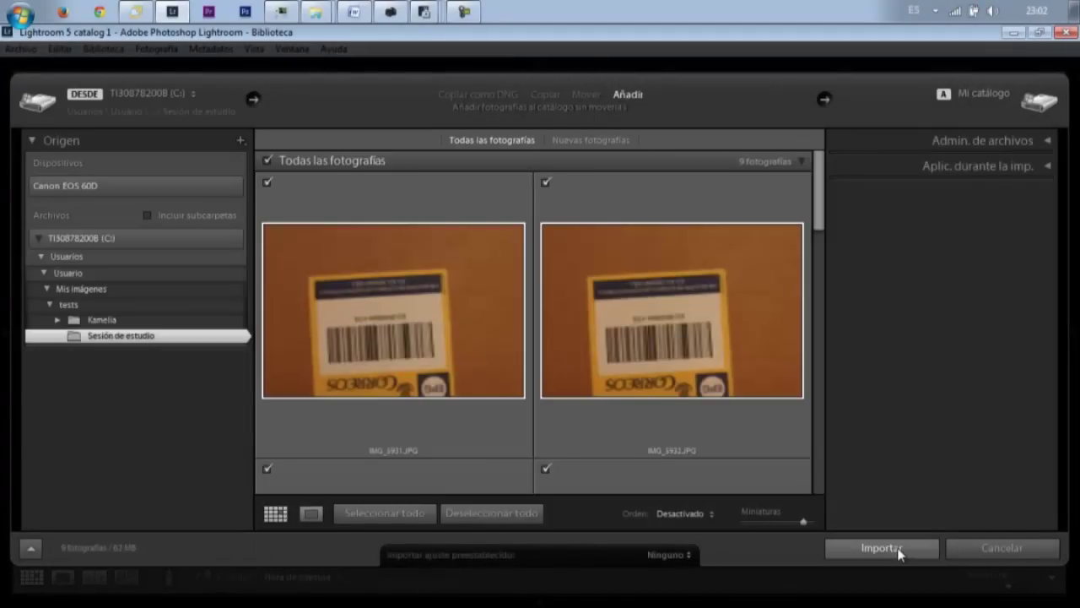
# Step: Import the nine barcode JPGs, browse the Library grid, and jump back to the first photo
pyautogui.click(896, 550)
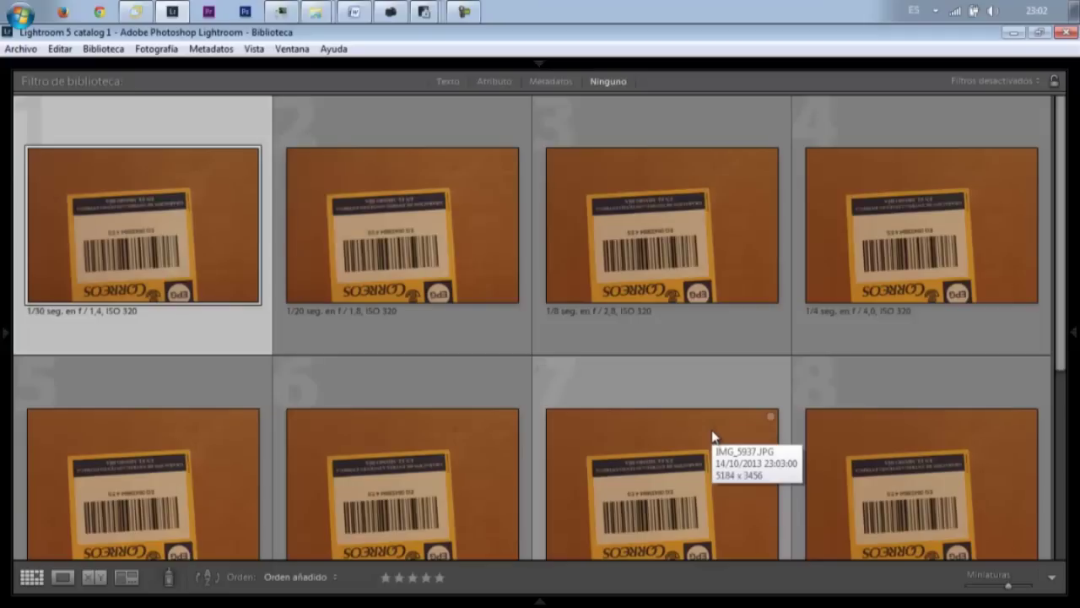
pyautogui.scroll(-3, 1062, 253)
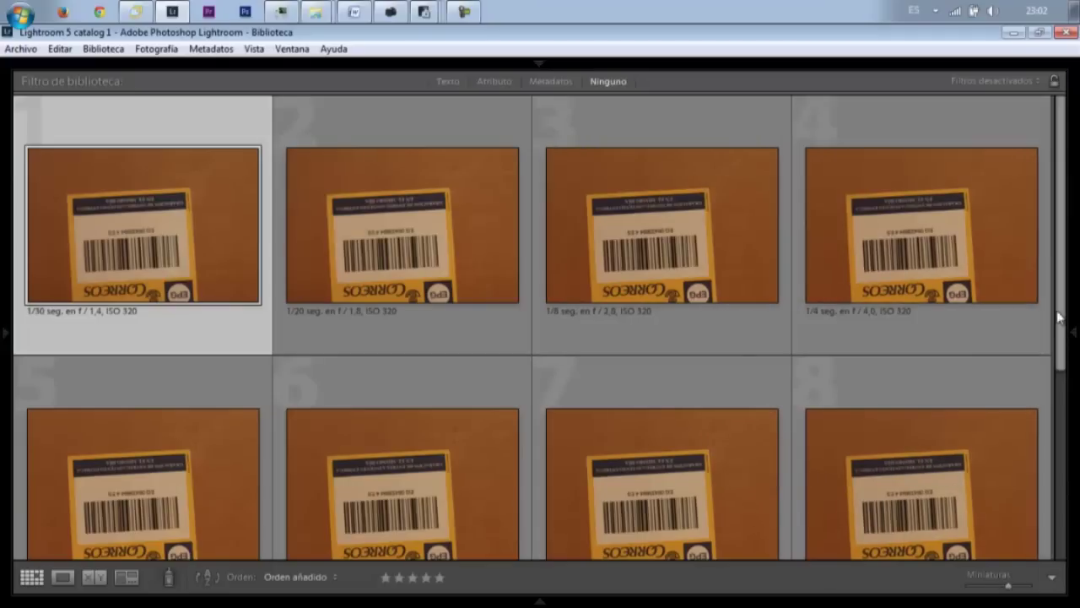
pyautogui.moveTo(1064, 319); pyautogui.dragTo(1061, 545)
pyautogui.press('Home')
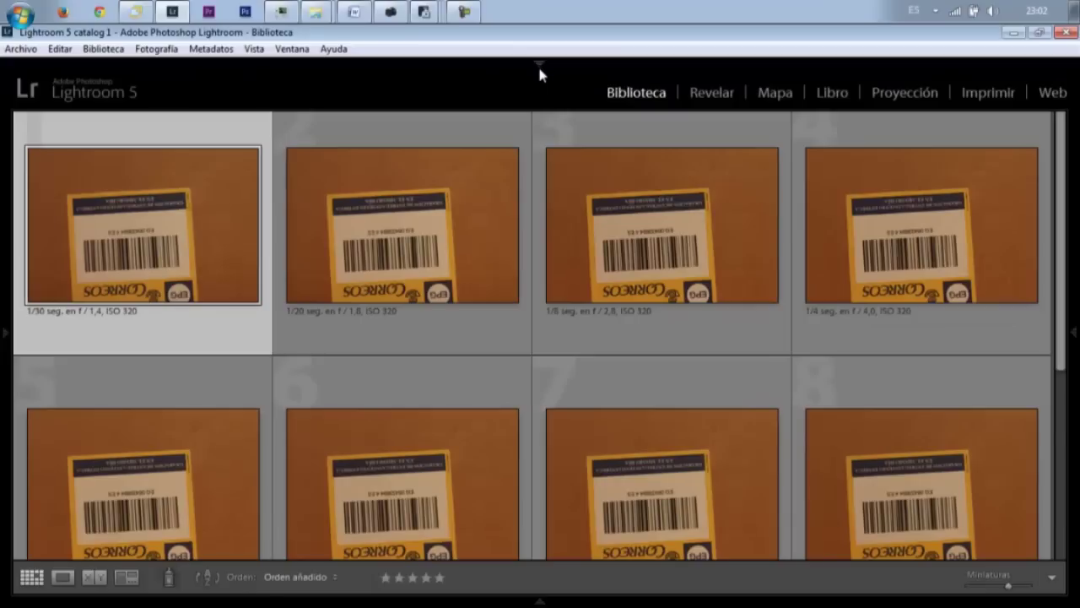
# Step: View the 1/30 s, f/1.4 shot at 1:1 and pan across the barcode number
pyautogui.click(698, 95)
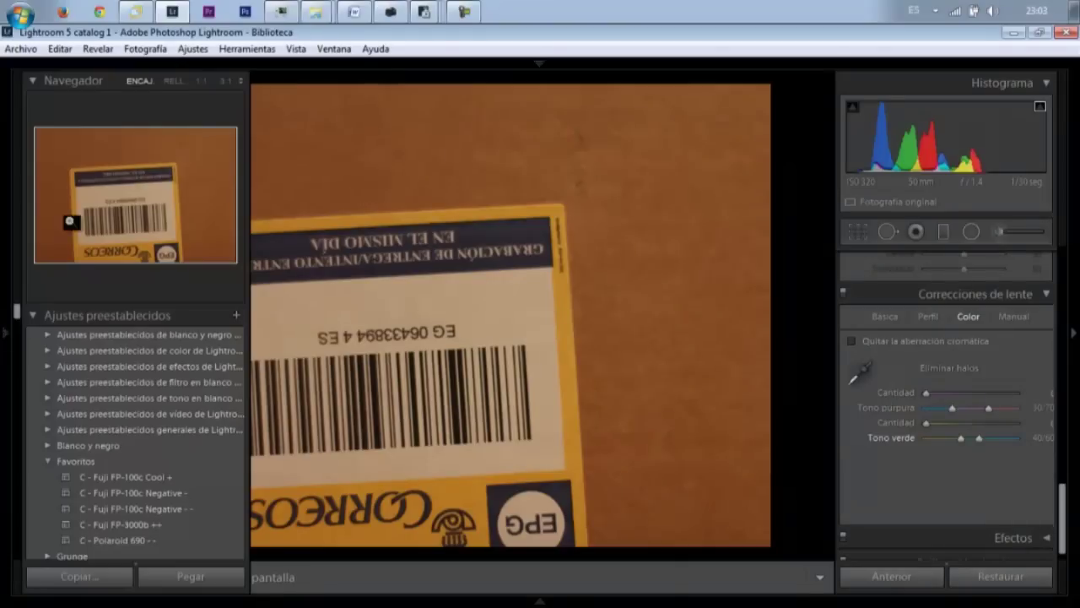
pyautogui.click(201, 82)
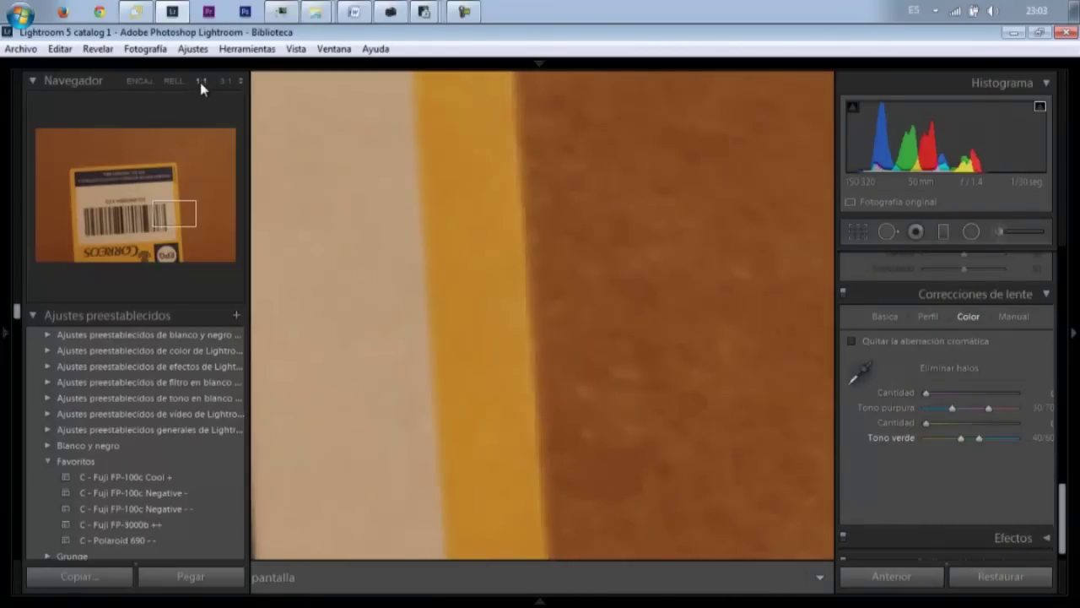
pyautogui.moveTo(414, 272); pyautogui.dragTo(1069, 349)
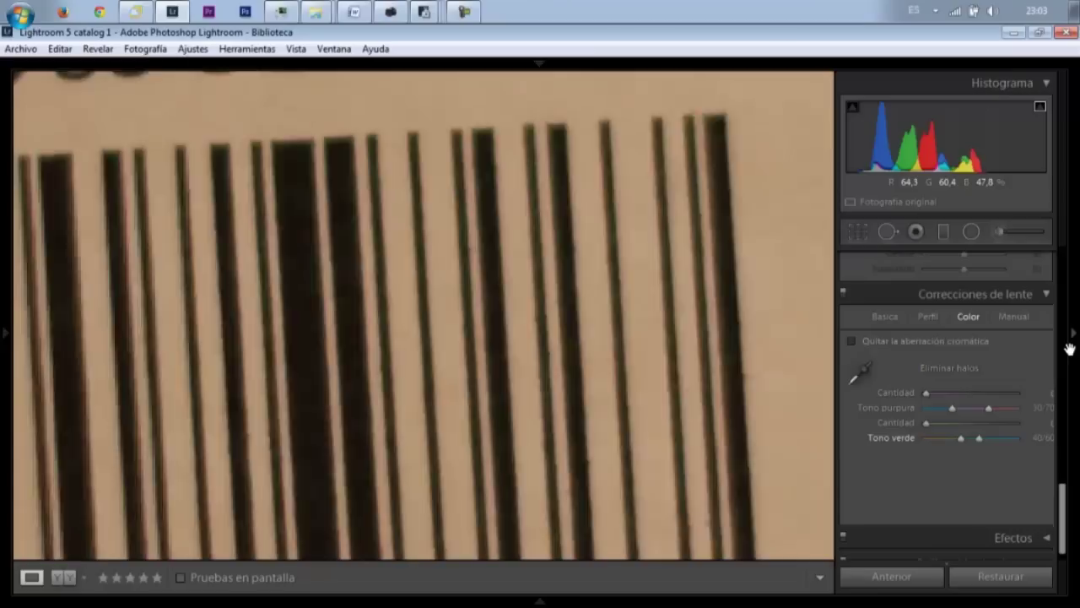
pyautogui.moveTo(716, 330); pyautogui.dragTo(919, 393)
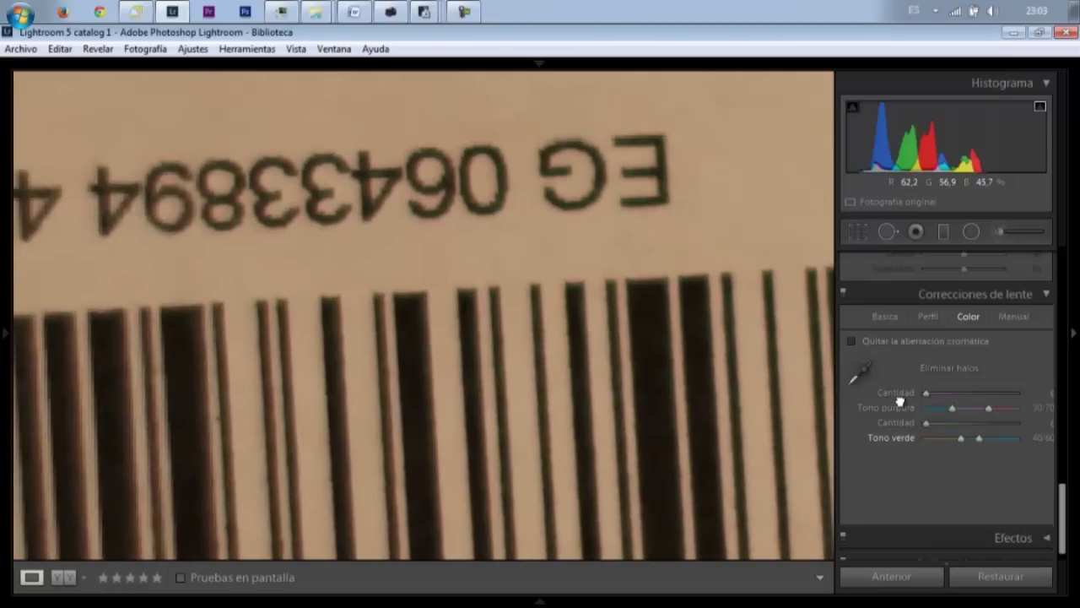
pyautogui.moveTo(640, 358)
pyautogui.mouseDown()
pyautogui.moveTo(843, 433)
pyautogui.moveTo(775, 377)
pyautogui.mouseUp()
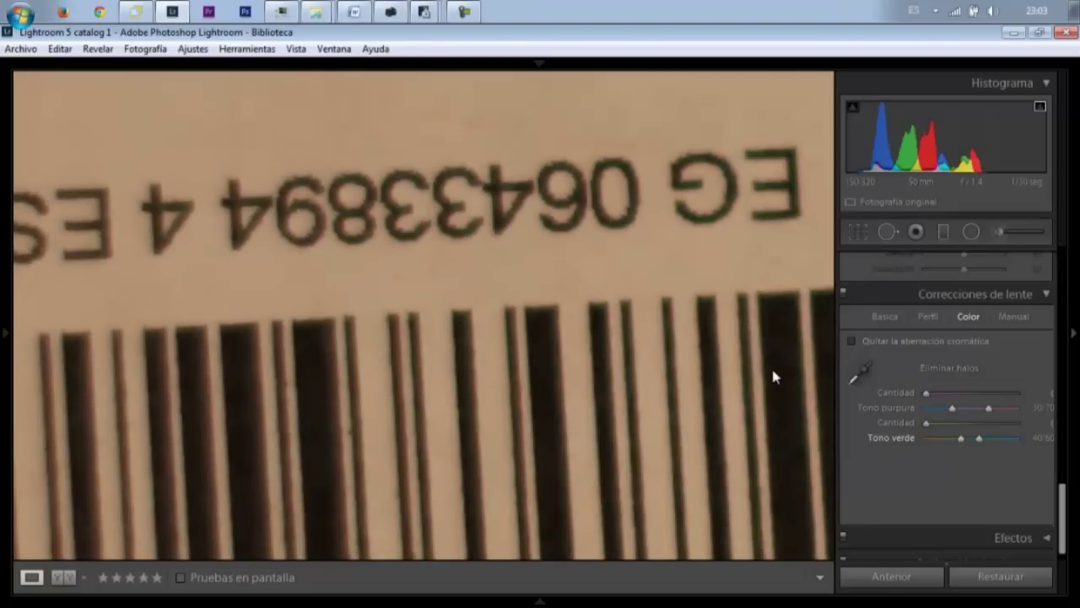
# Step: Crop the first test shot tightly to the barcode's printed number and upper bars
pyautogui.click(852, 235)
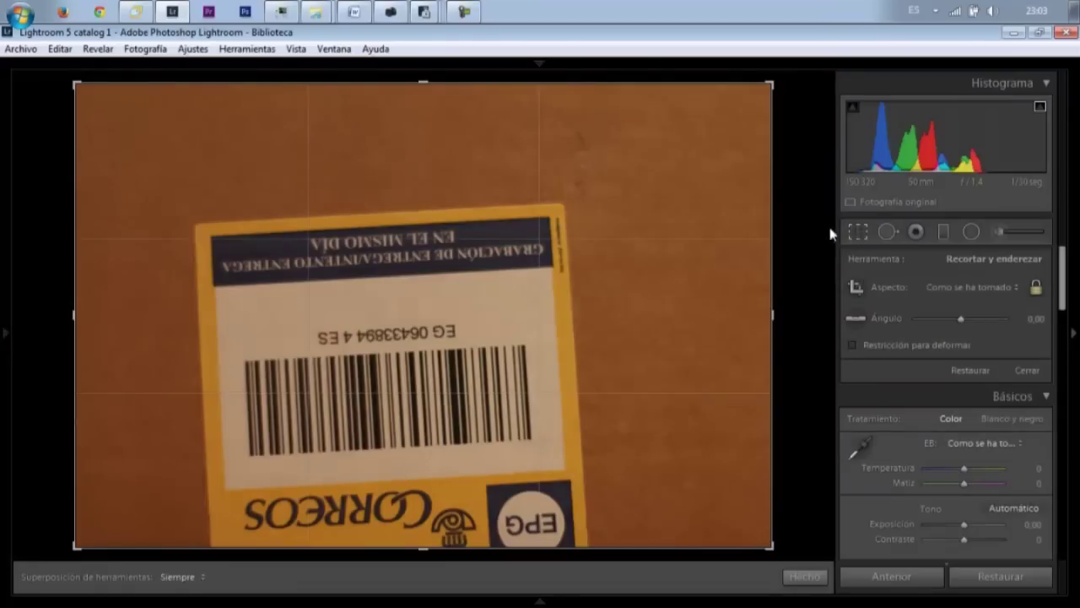
pyautogui.moveTo(767, 314); pyautogui.dragTo(460, 333)
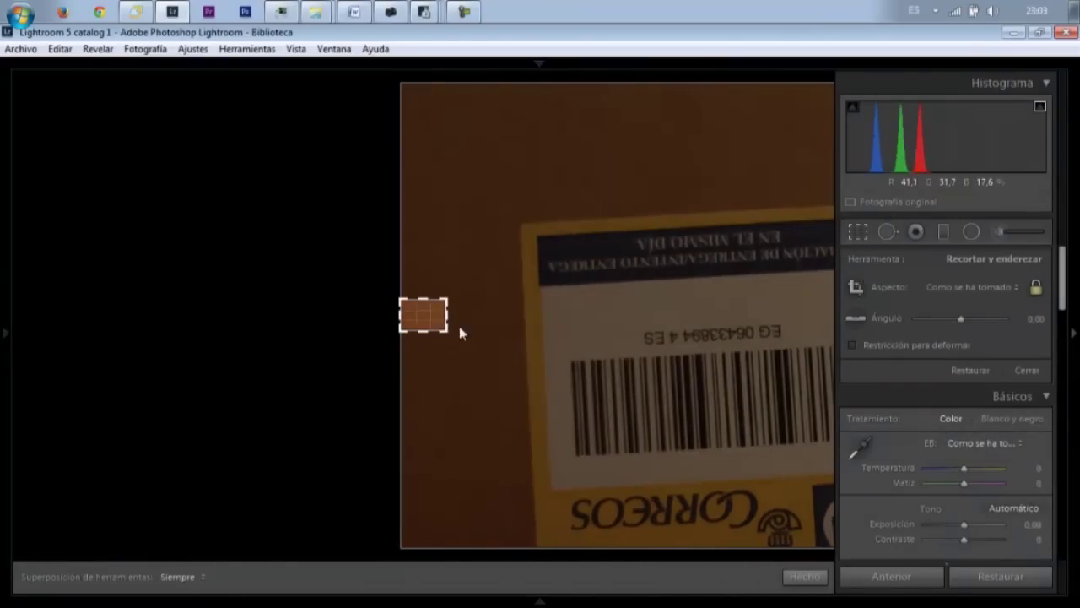
pyautogui.moveTo(450, 329)
pyautogui.mouseDown()
pyautogui.moveTo(416, 303)
pyautogui.moveTo(253, 289)
pyautogui.mouseUp()
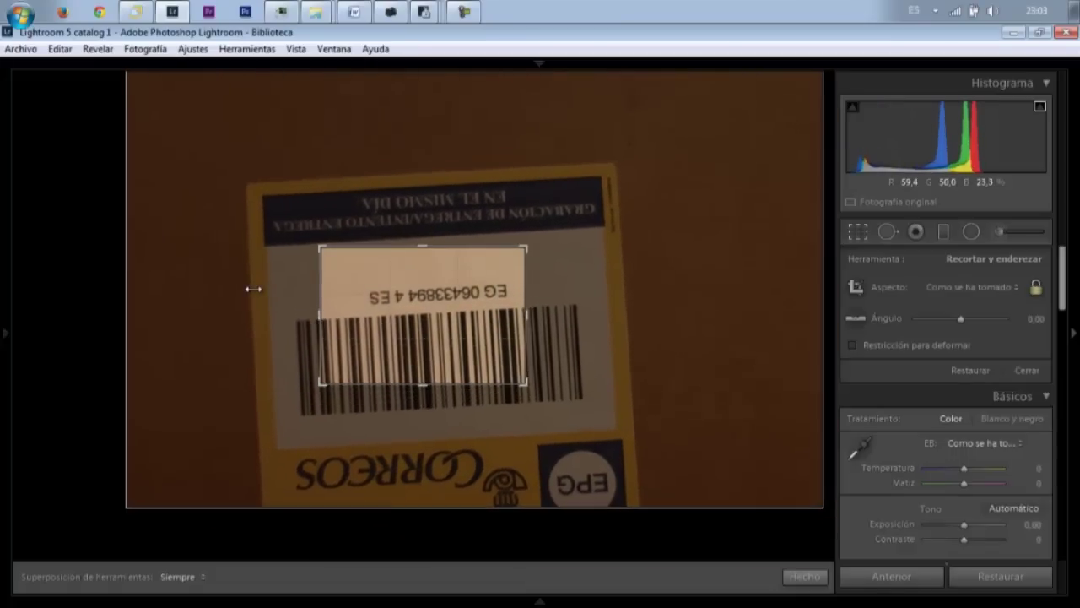
pyautogui.moveTo(525, 318); pyautogui.dragTo(437, 315)
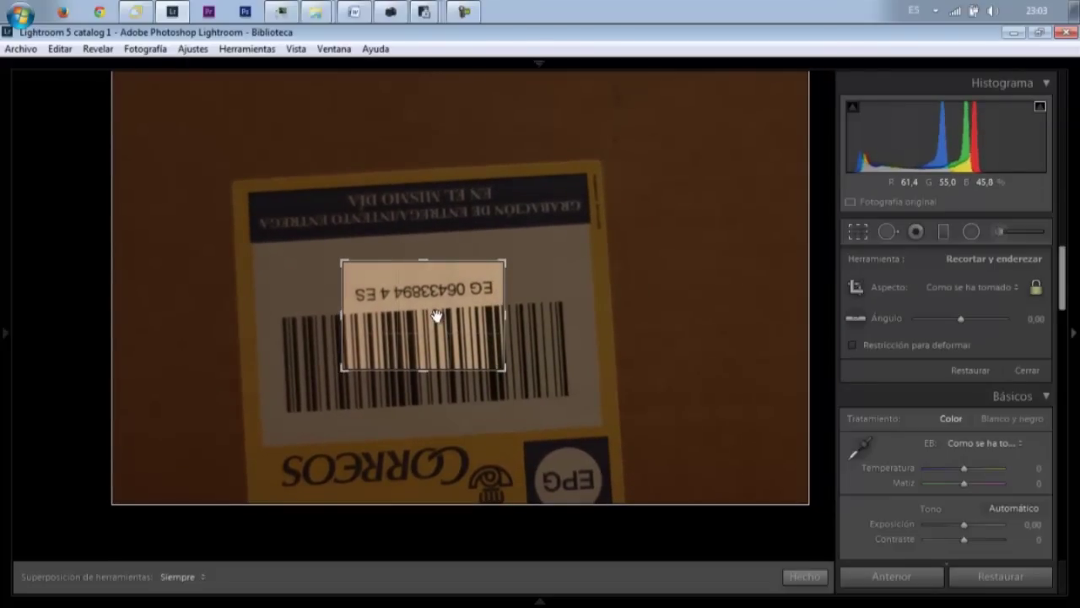
pyautogui.press('Return')
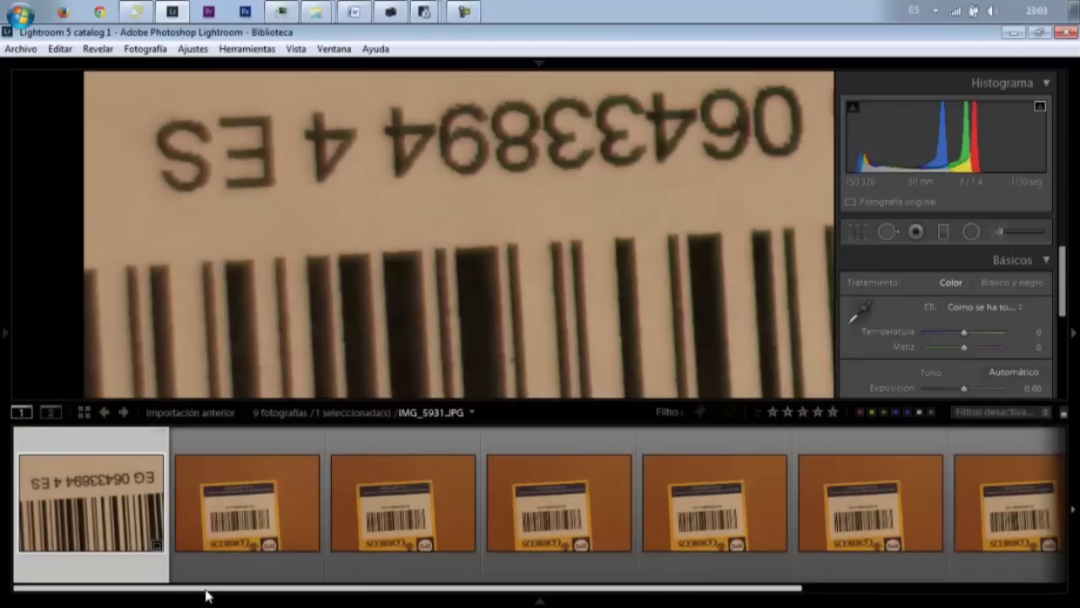
# Step: Sync only the Recortar and Versión del proceso settings from the first shot to all nine photos
pyautogui.moveTo(206, 595); pyautogui.dragTo(590, 596)
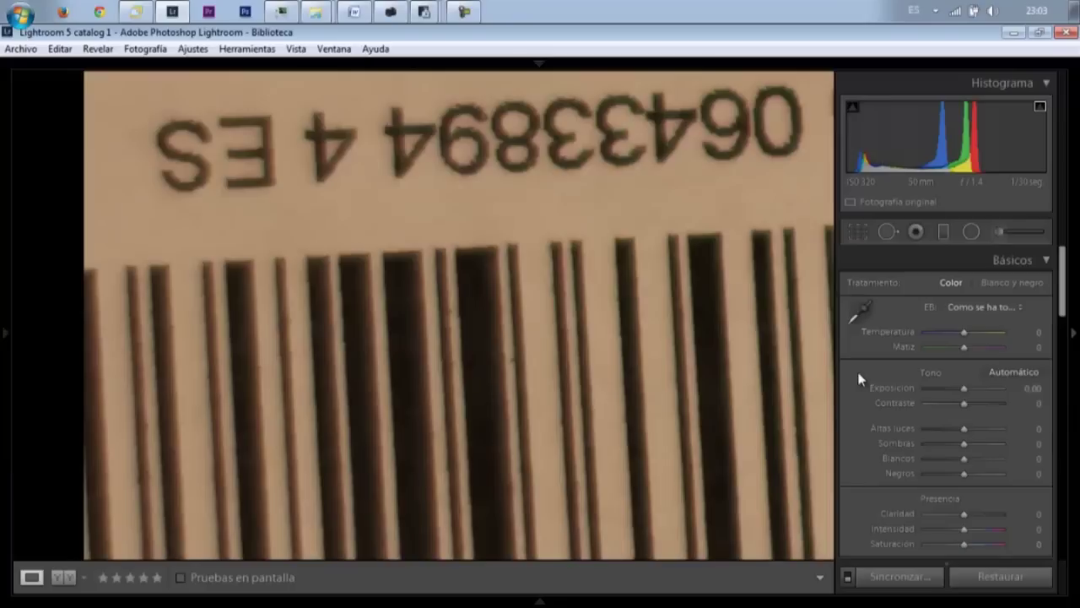
pyautogui.click(876, 583)
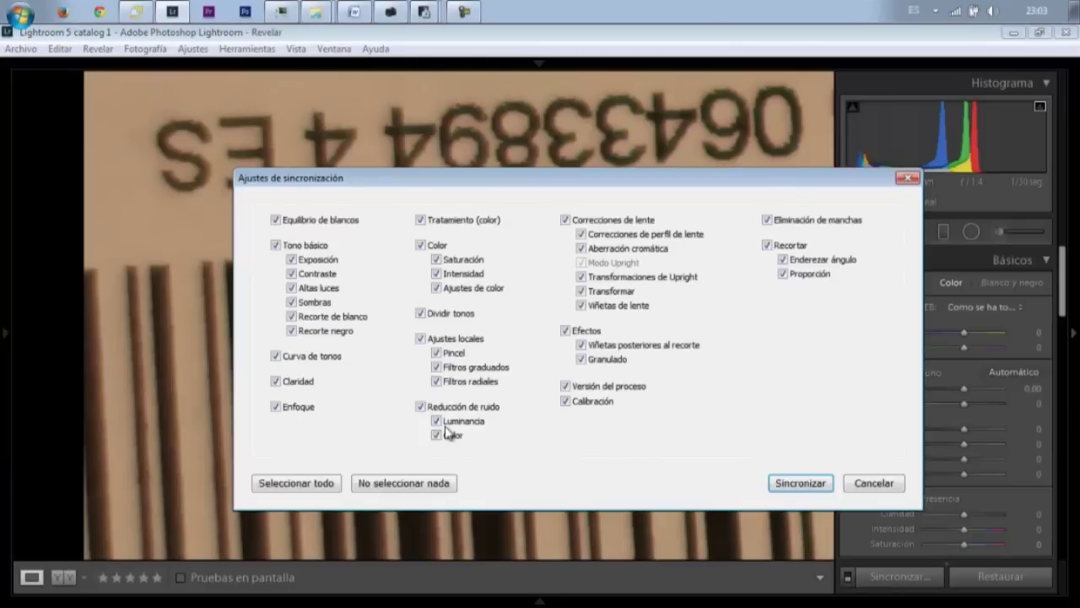
pyautogui.click(386, 488)
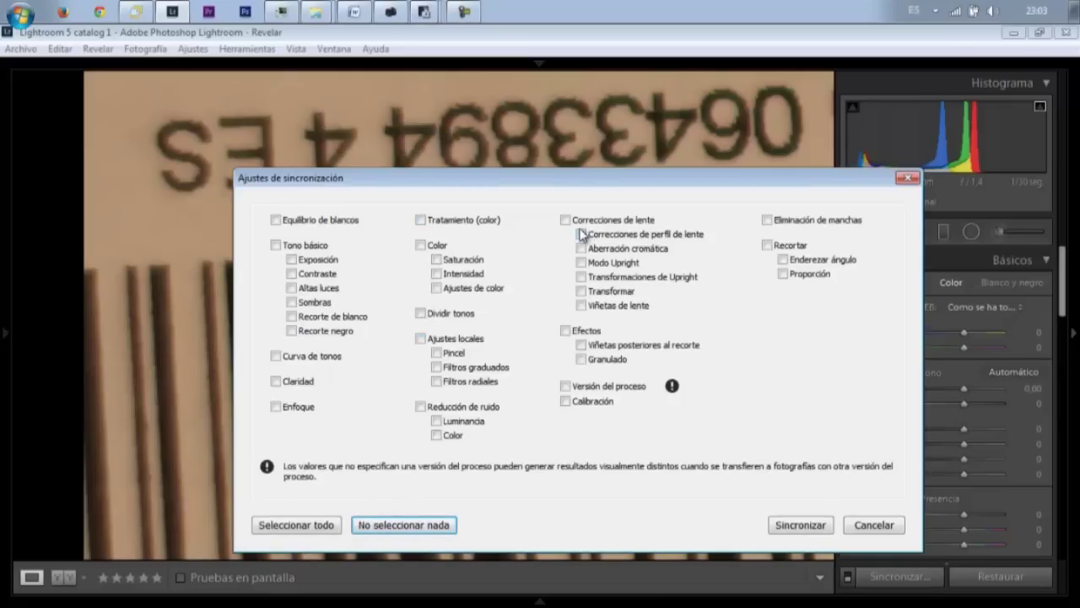
pyautogui.click(767, 245)
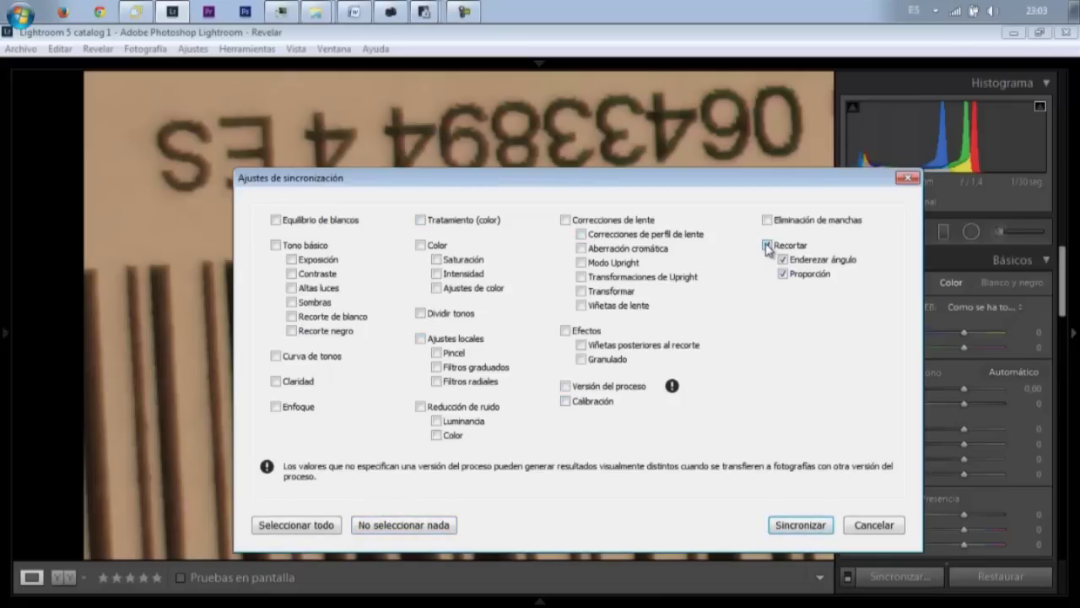
pyautogui.click(566, 385)
pyautogui.click(790, 483)
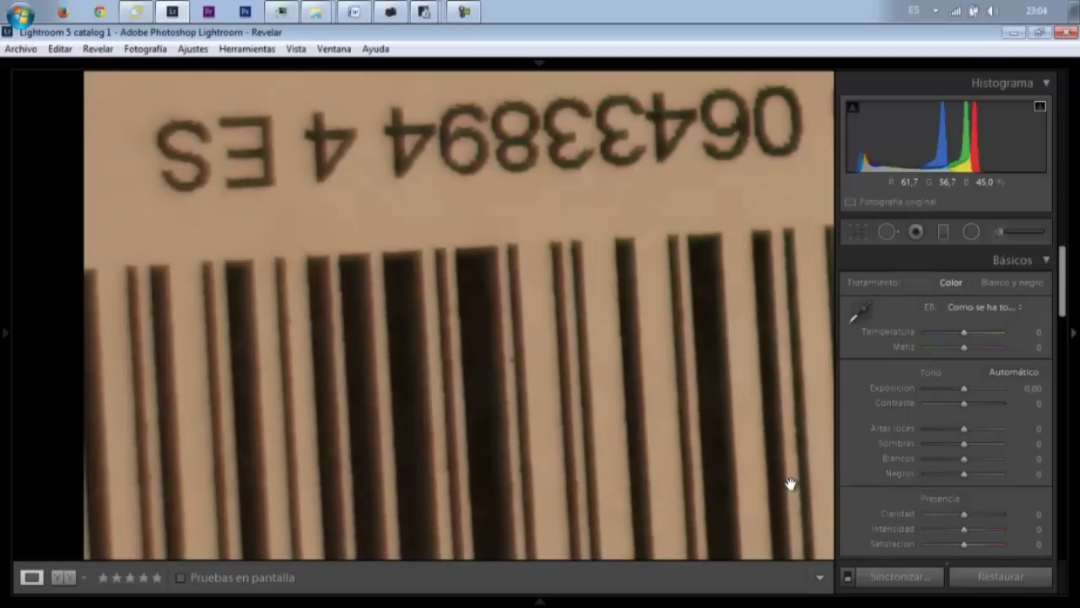
pyautogui.click(540, 600)
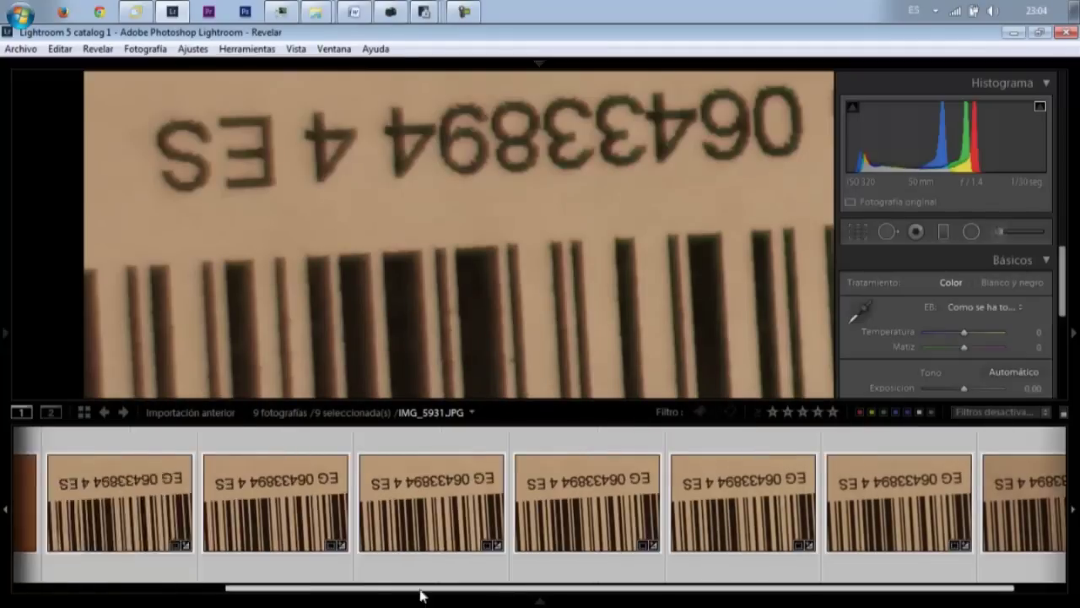
# Step: Narrow the selection to the active photo with Editar > Seleccionar sólo la fotografía activa
pyautogui.moveTo(518, 593); pyautogui.dragTo(126, 596)
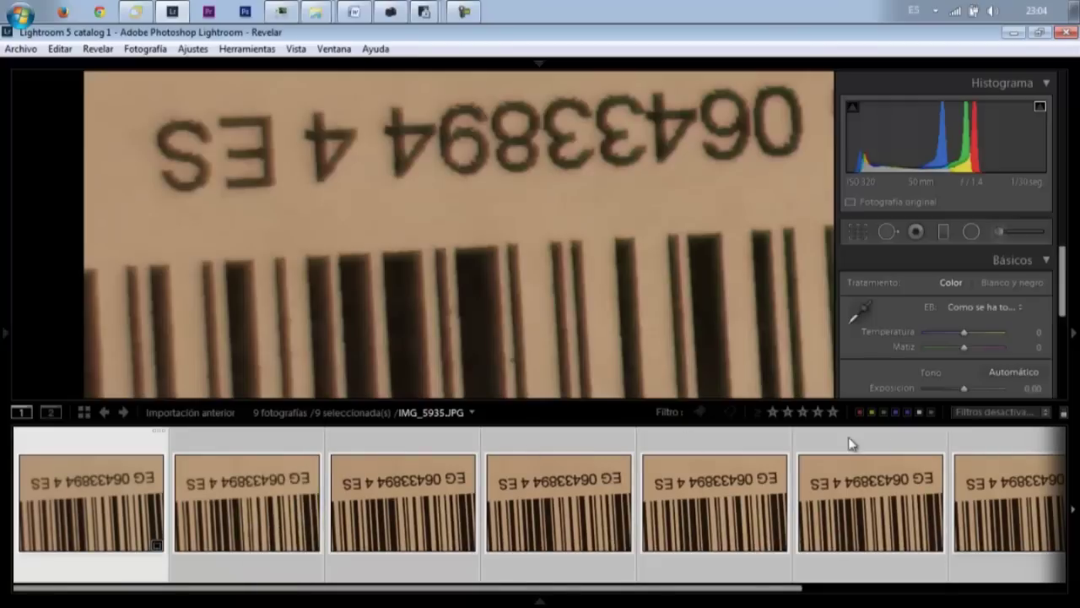
pyautogui.rightClick(230, 500)
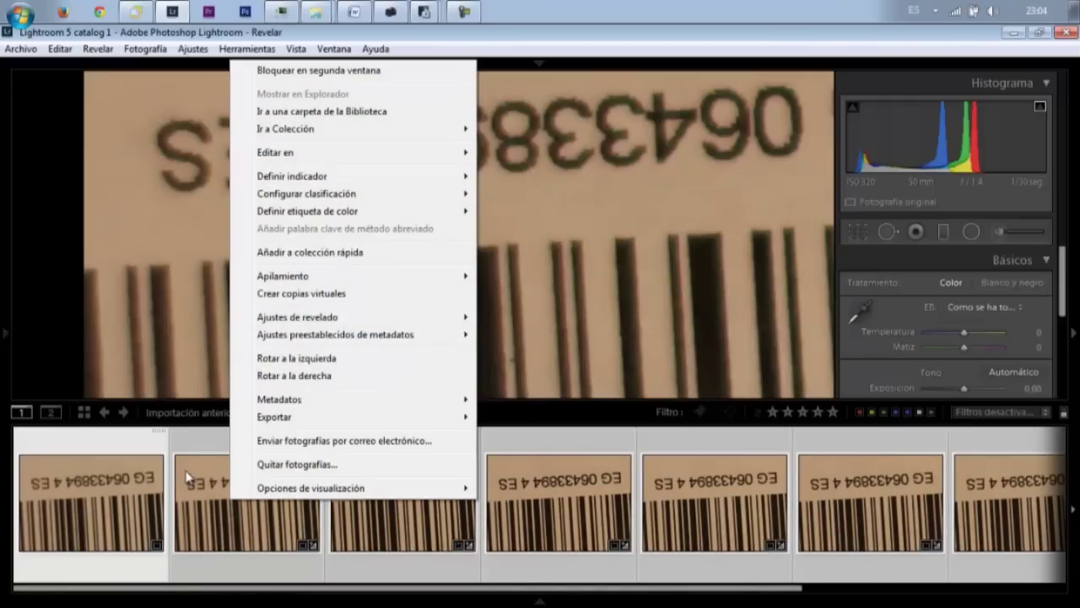
pyautogui.click(45, 337)
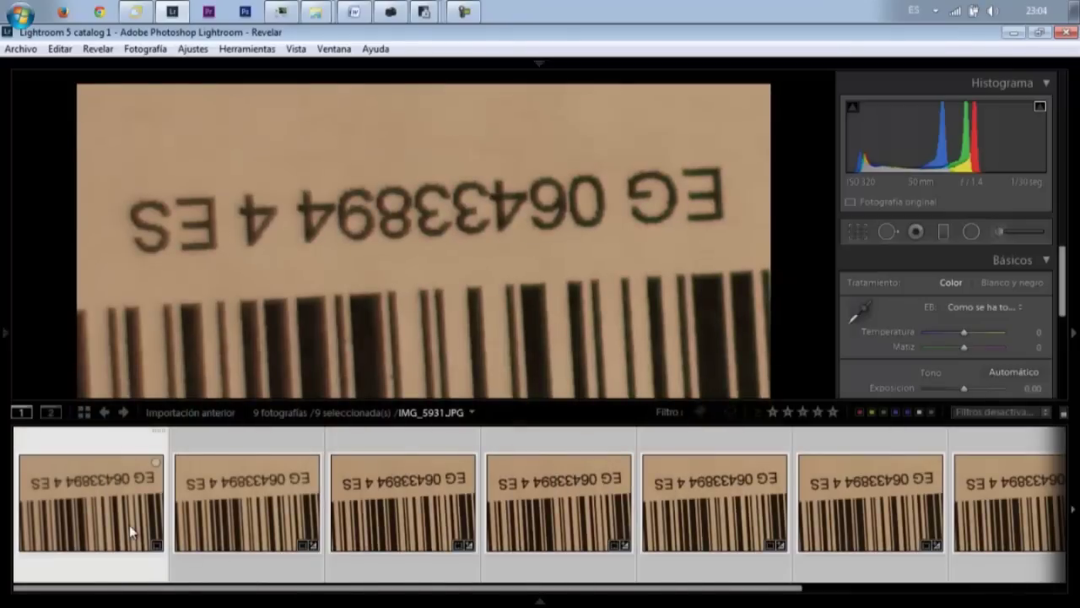
pyautogui.click(60, 48)
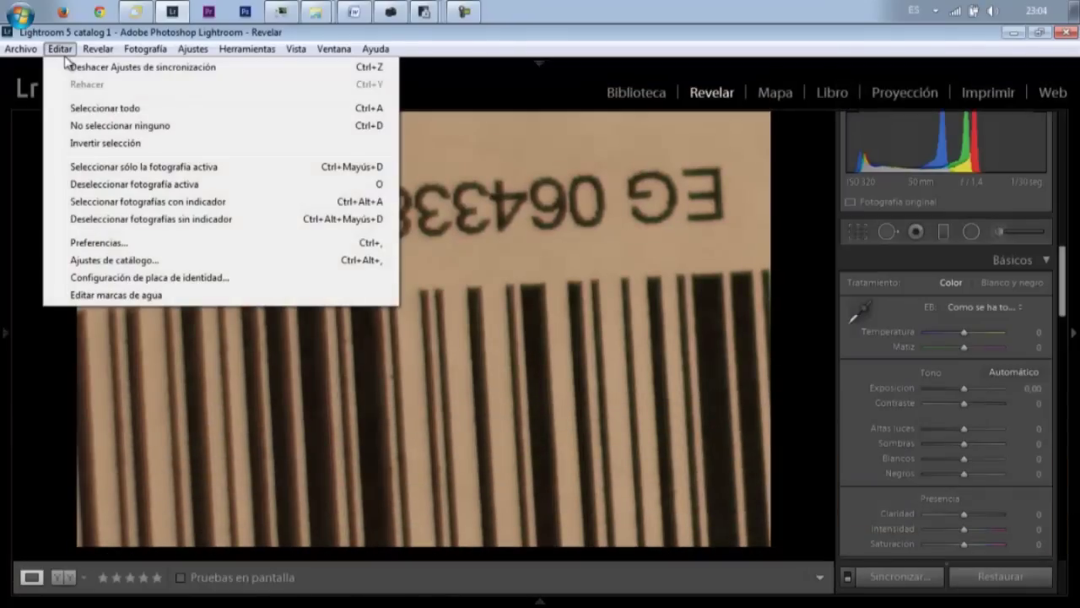
pyautogui.click(134, 167)
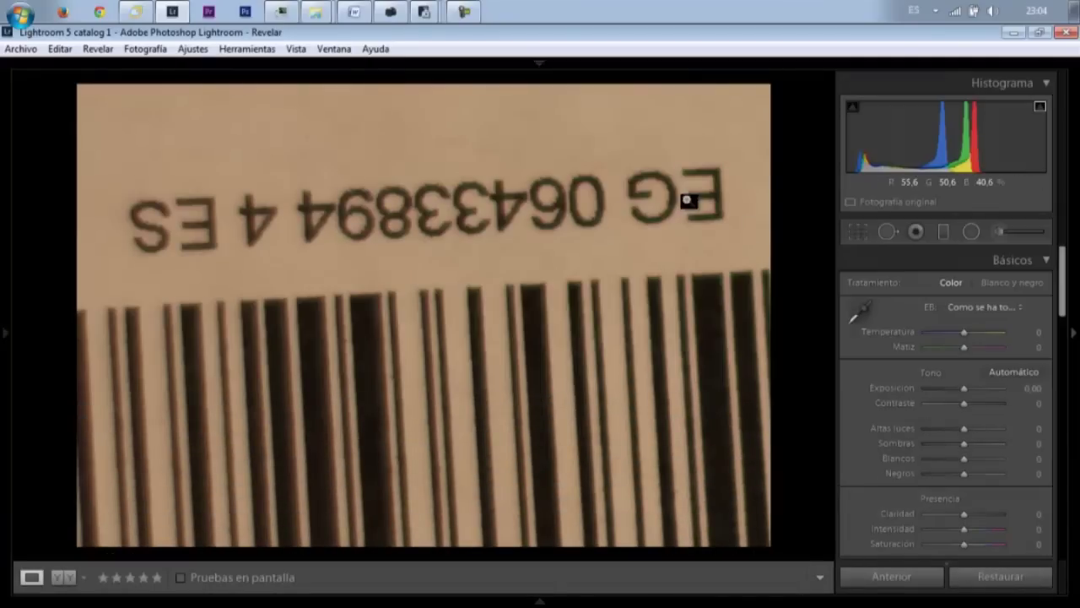
# Step: Compare barcode sharpness at 1:1 across the f/1.4, f/1.8 and f/2.8 shots
pyautogui.click(420, 196)
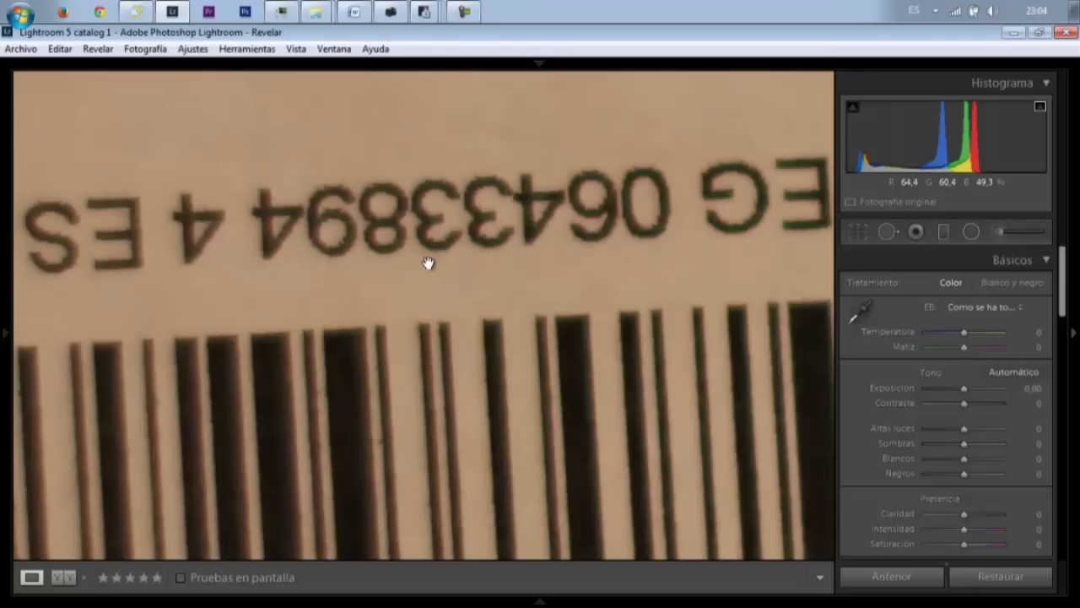
pyautogui.click(478, 286)
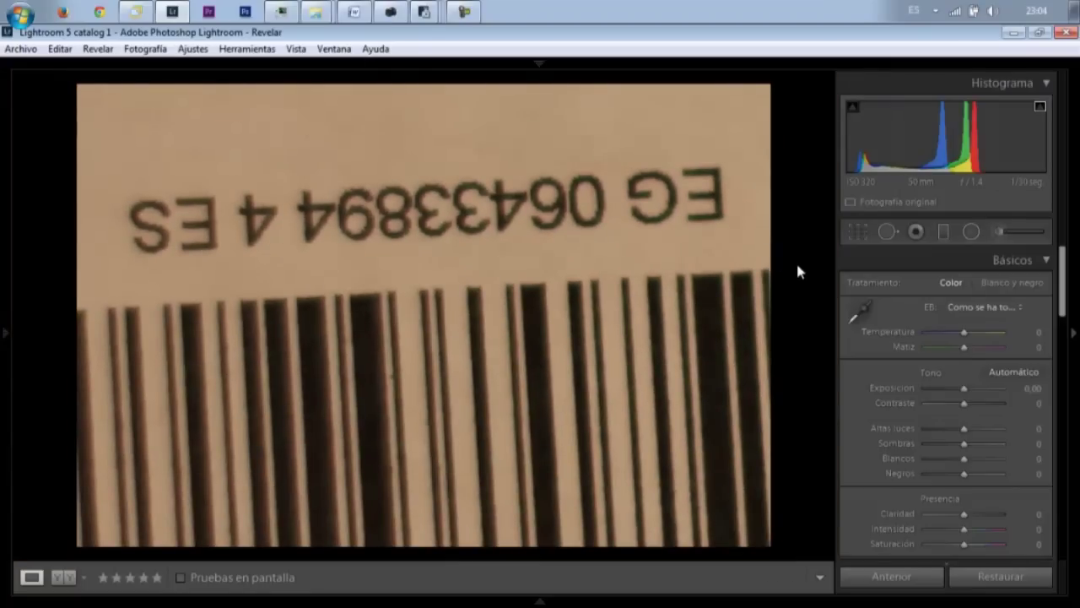
pyautogui.press('Right')
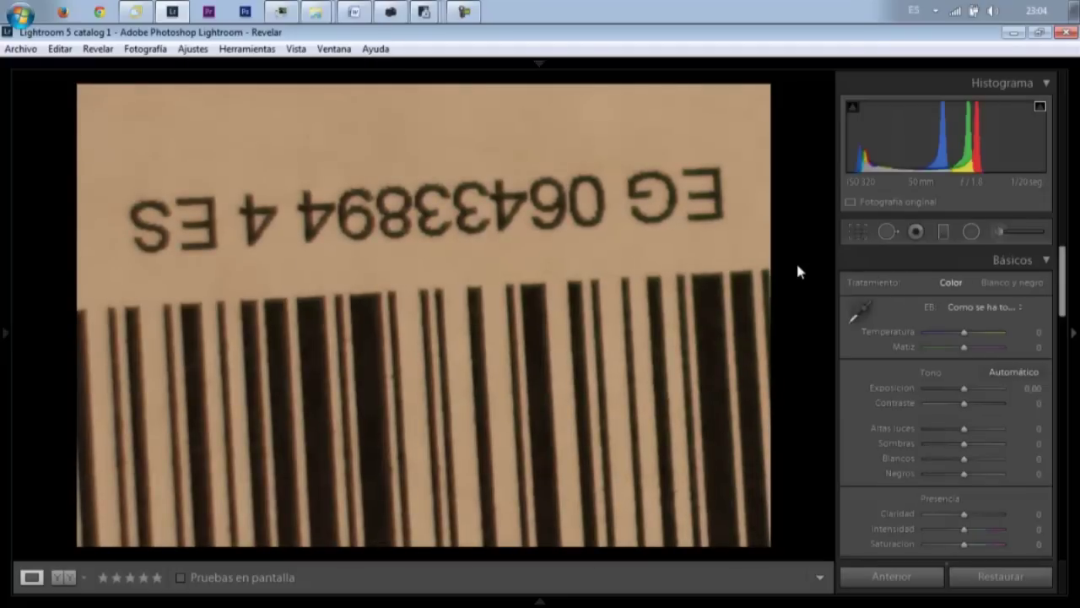
pyautogui.press('Right')
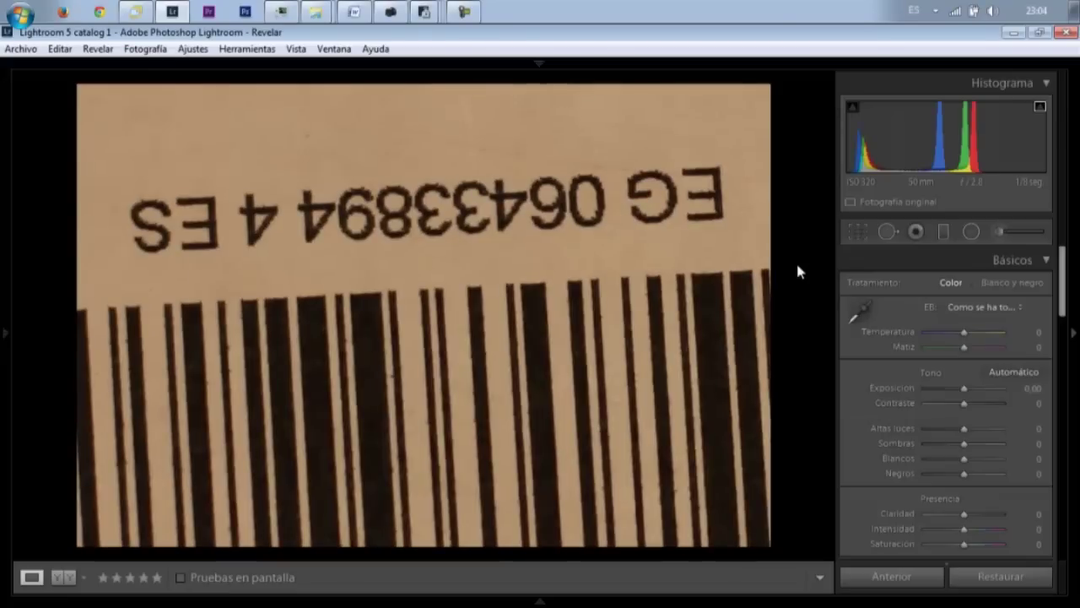
pyautogui.click(467, 208)
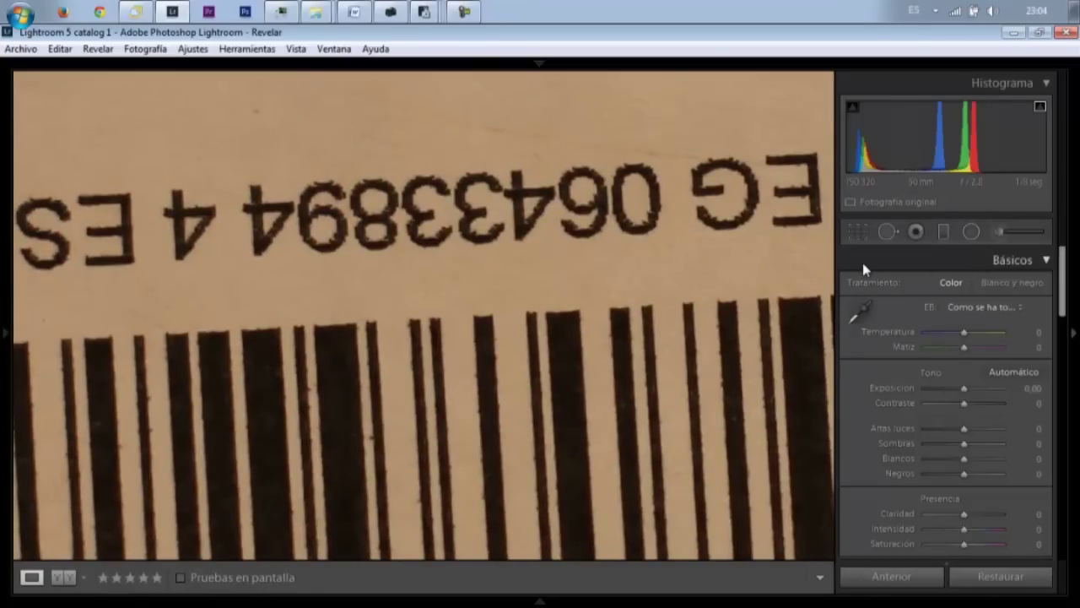
pyautogui.press('Right')
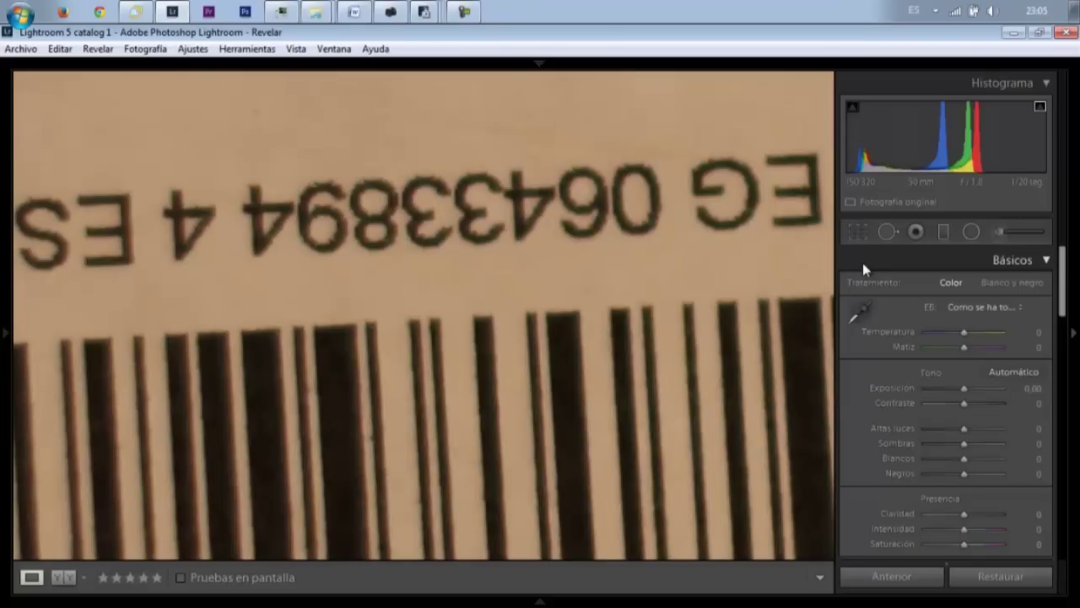
pyautogui.press('Right')
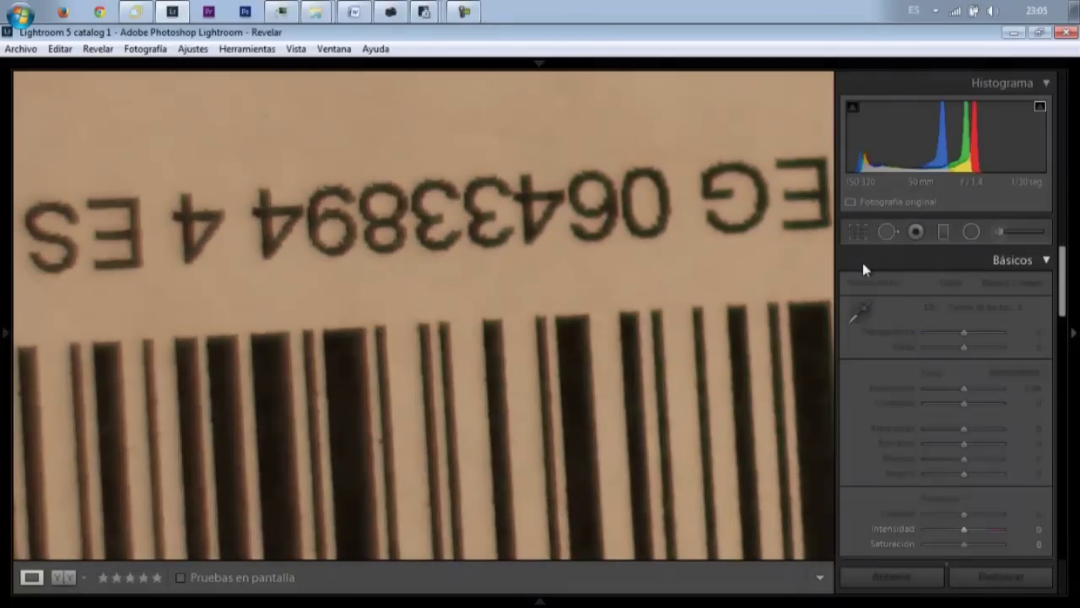
# Step: Step through the f/2.8 to f/11 shots at full size, comparing barcode sharpness
pyautogui.press('Right')
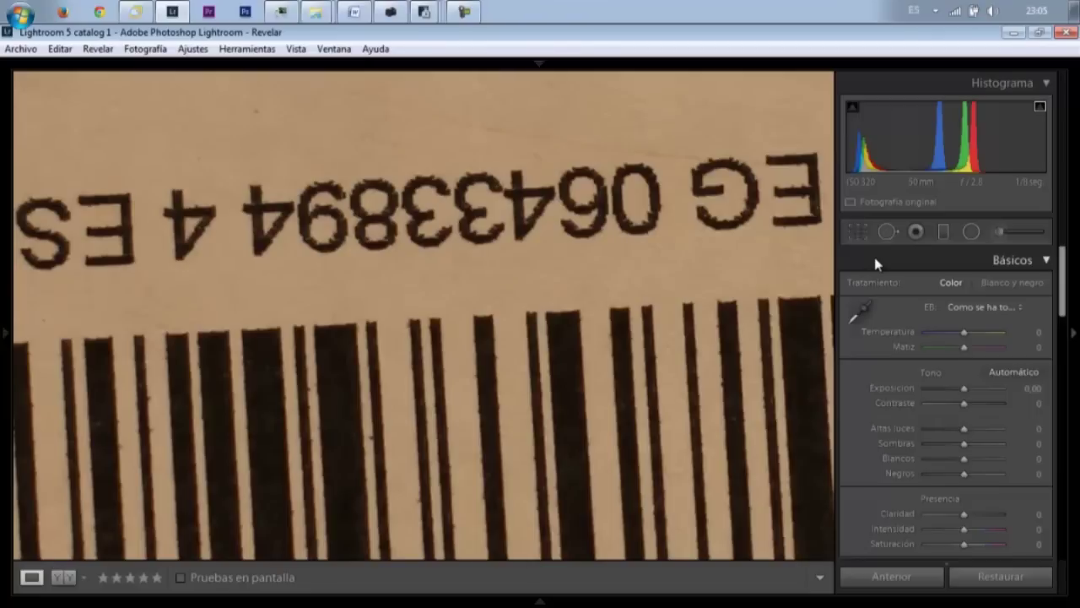
pyautogui.press('Right')
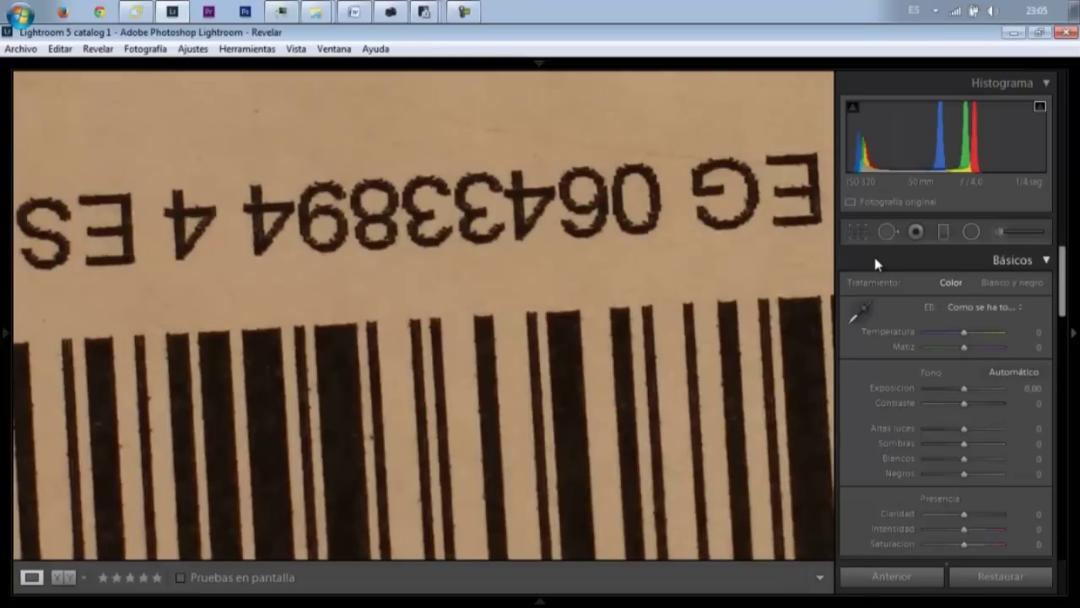
pyautogui.press('Right')
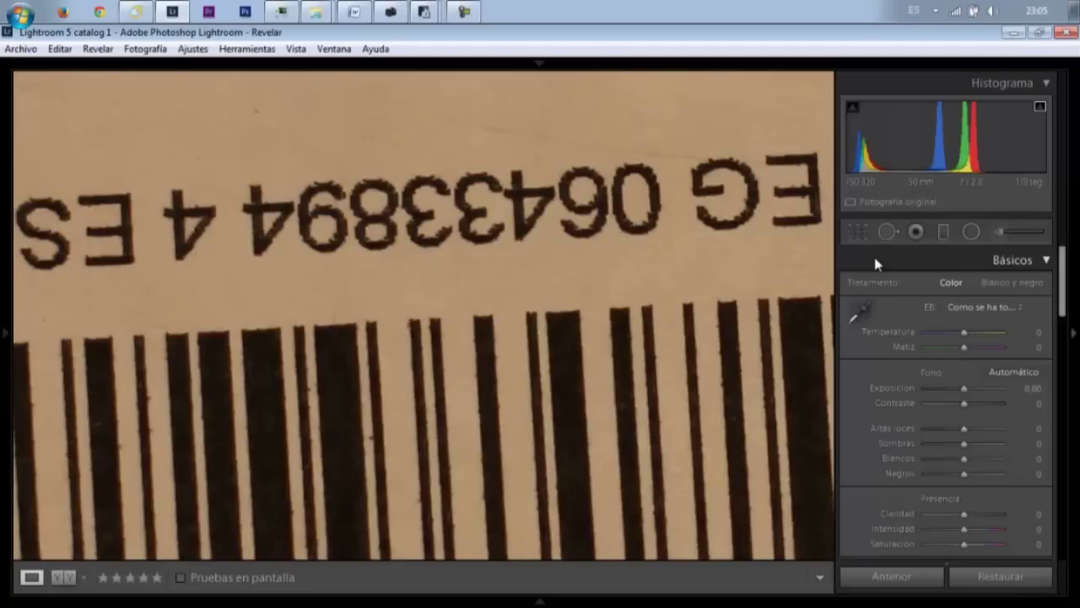
pyautogui.click(465, 186)
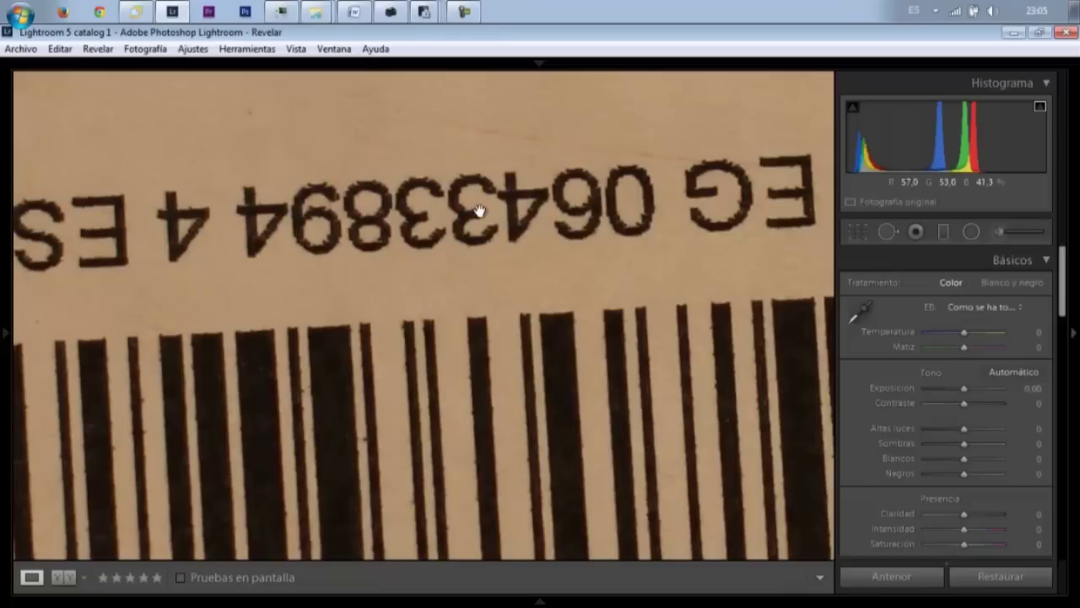
pyautogui.press('Right')
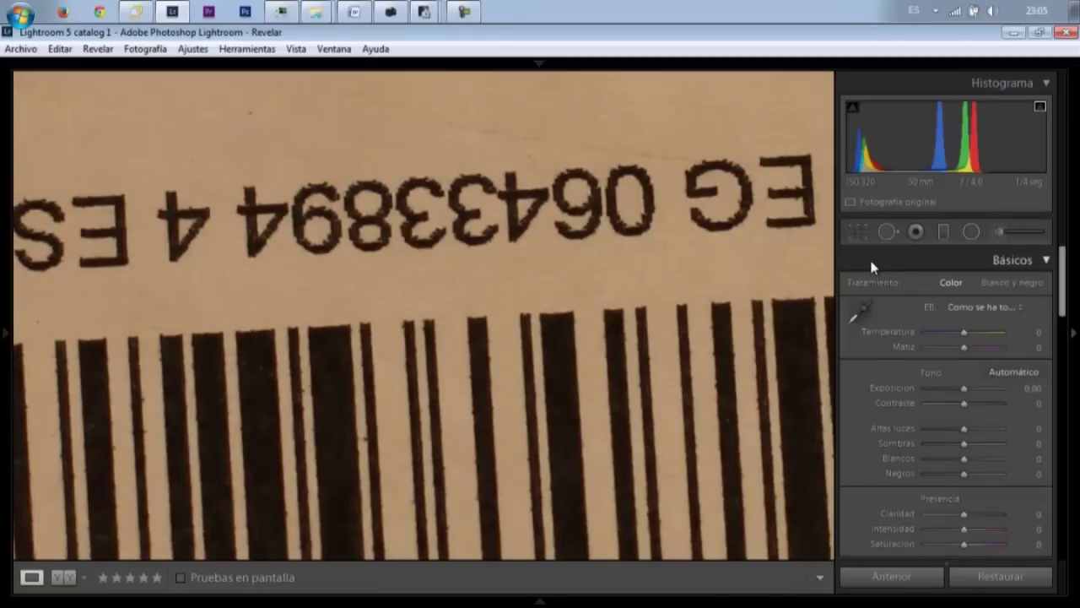
pyautogui.press('Right')
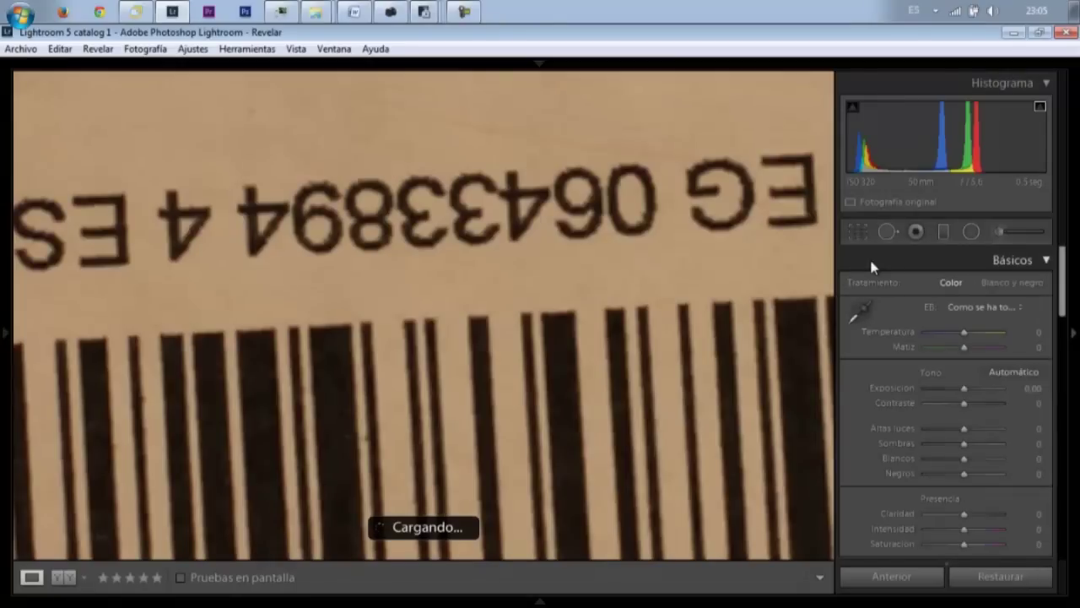
pyautogui.press('Right')
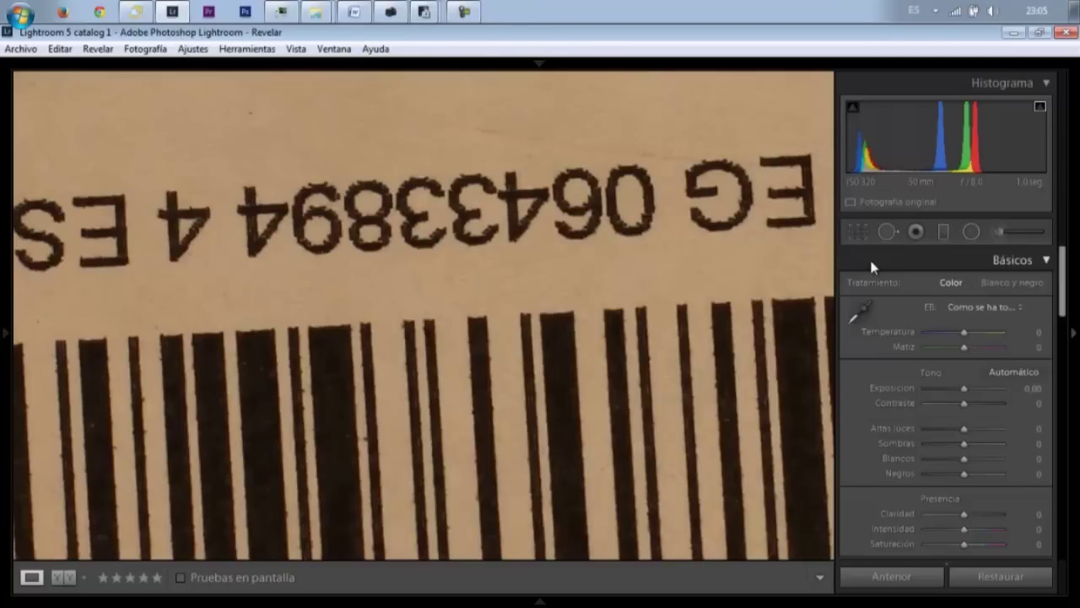
pyautogui.press('Right')
pyautogui.press('Right')
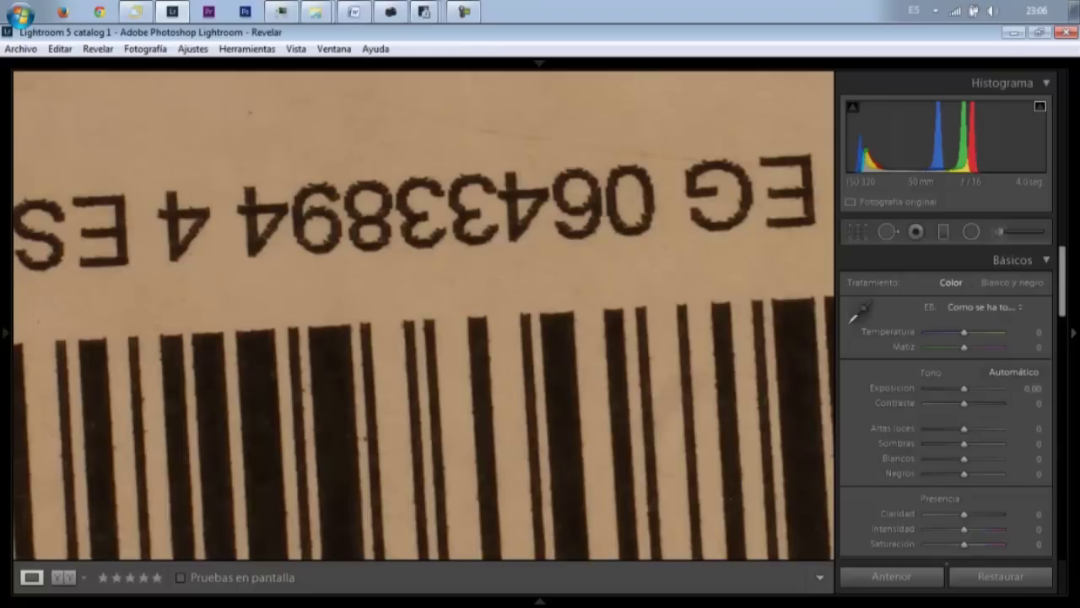
# Step: Compare IMG_5935 with IMG_5937, then view enlarged and step to the next shot
pyautogui.click(540, 600)
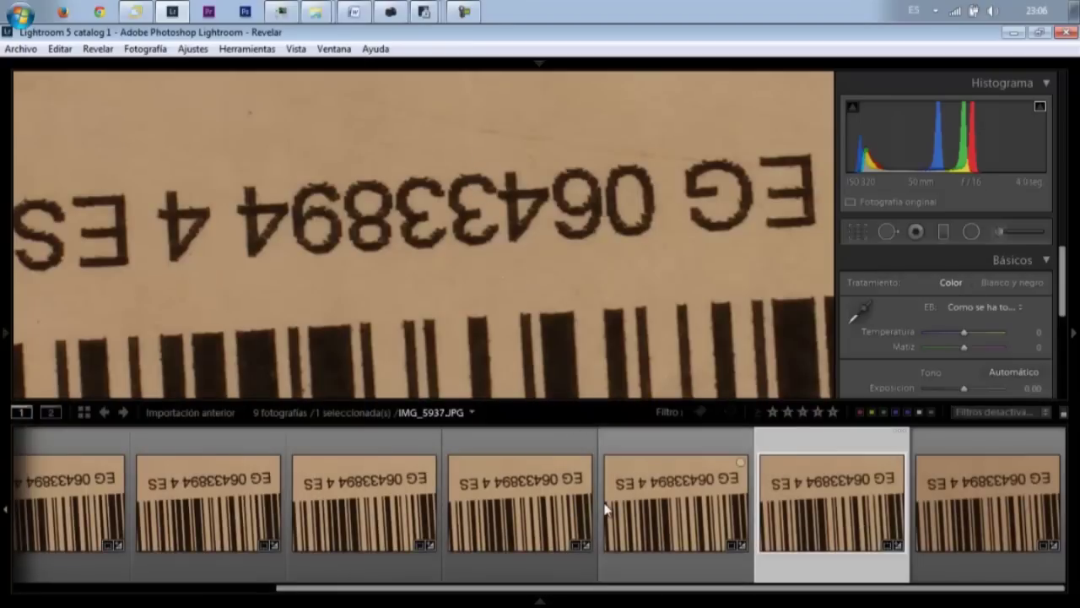
pyautogui.click(419, 510)
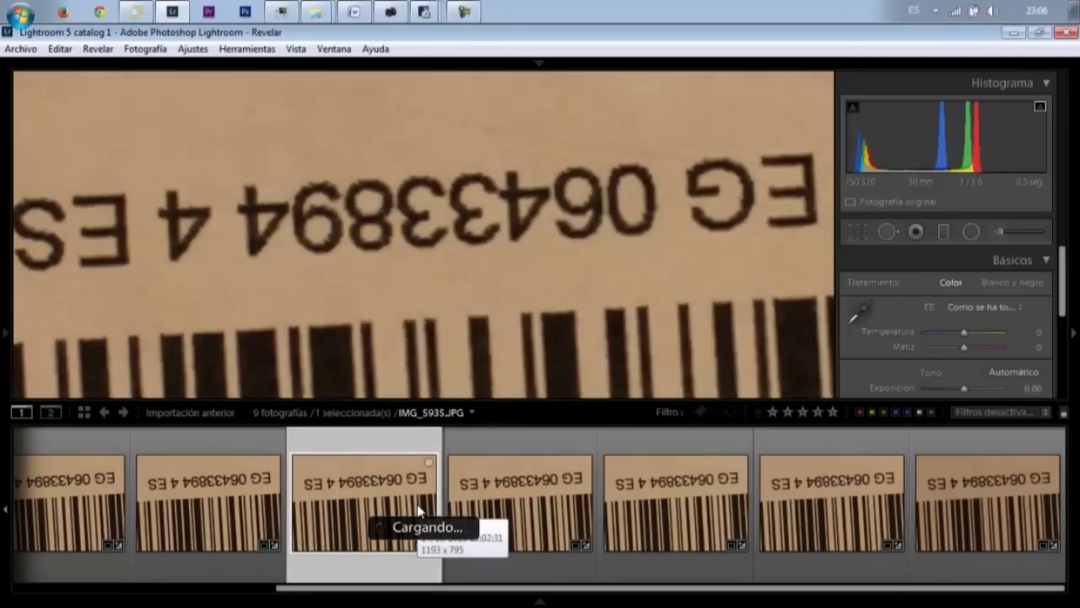
pyautogui.click(682, 514)
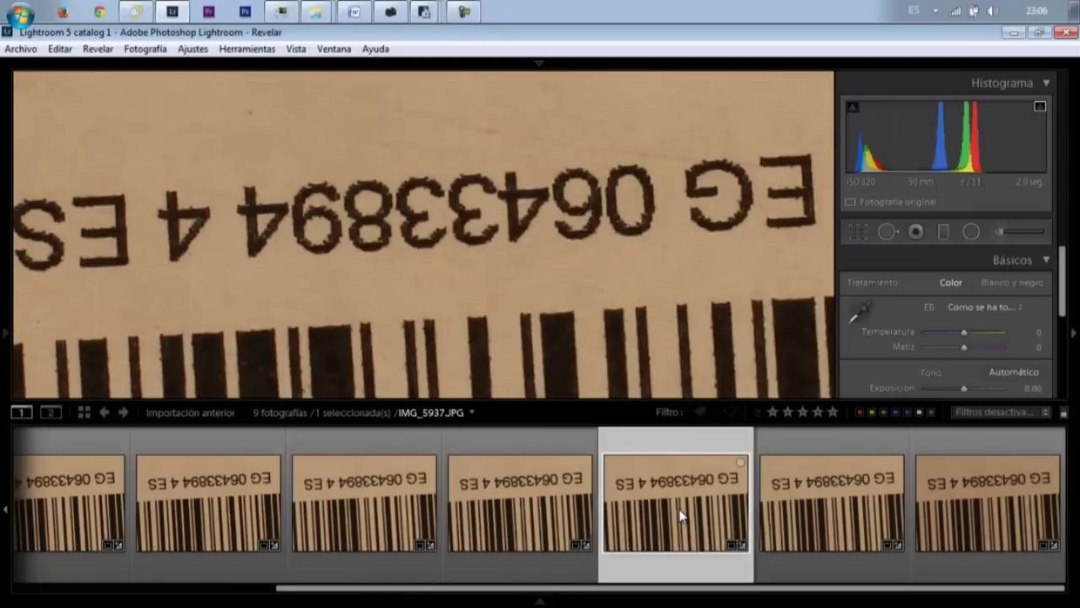
pyautogui.press('F6')
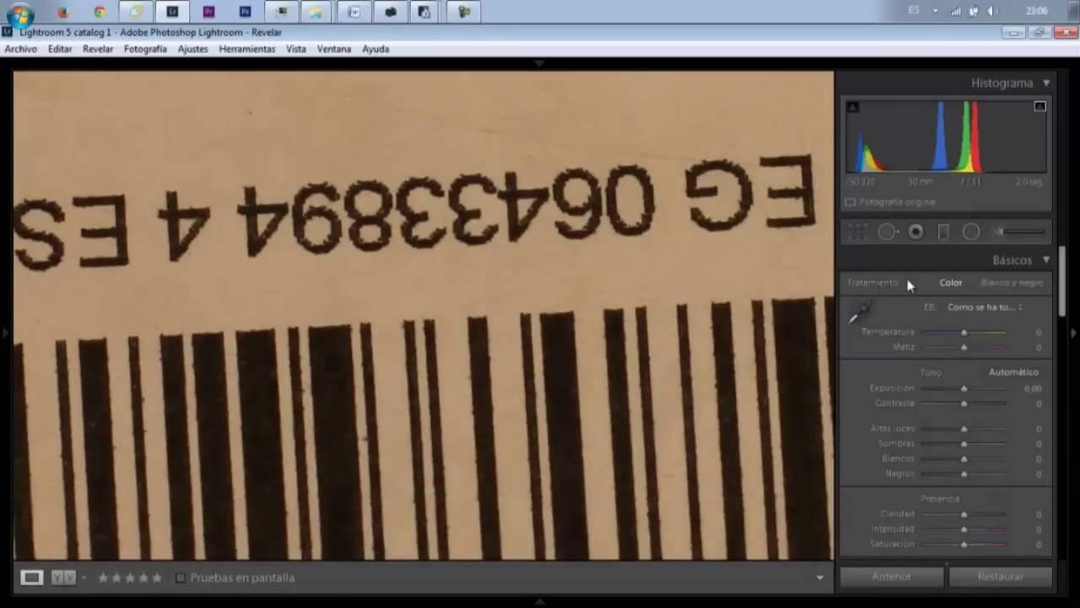
pyautogui.press('Right')
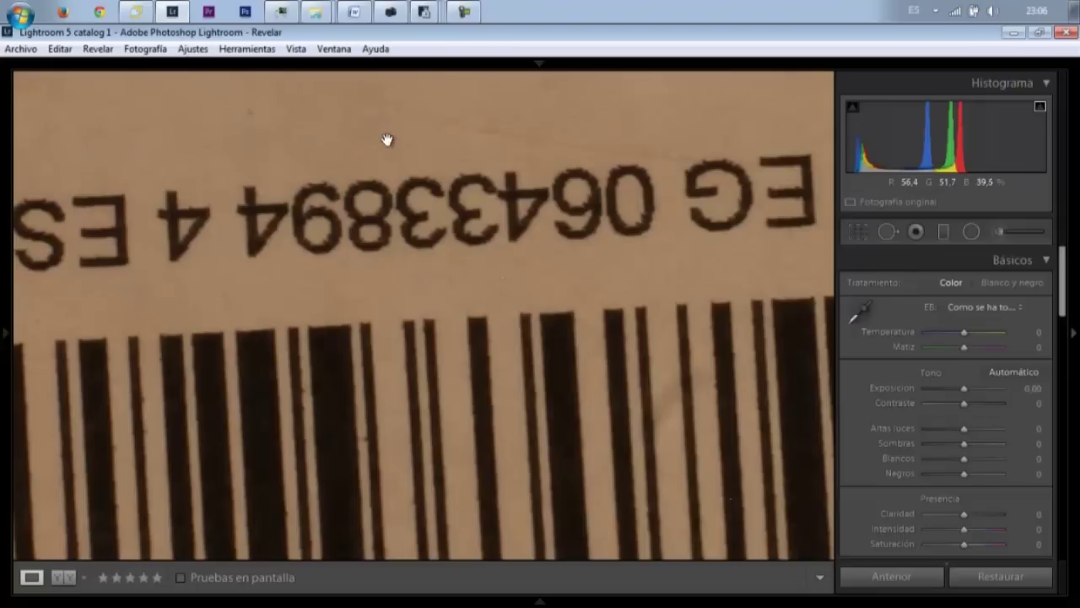
# Step: Compare IMG_5936 and IMG_5939, ending back on IMG_5935
pyautogui.press('F6')
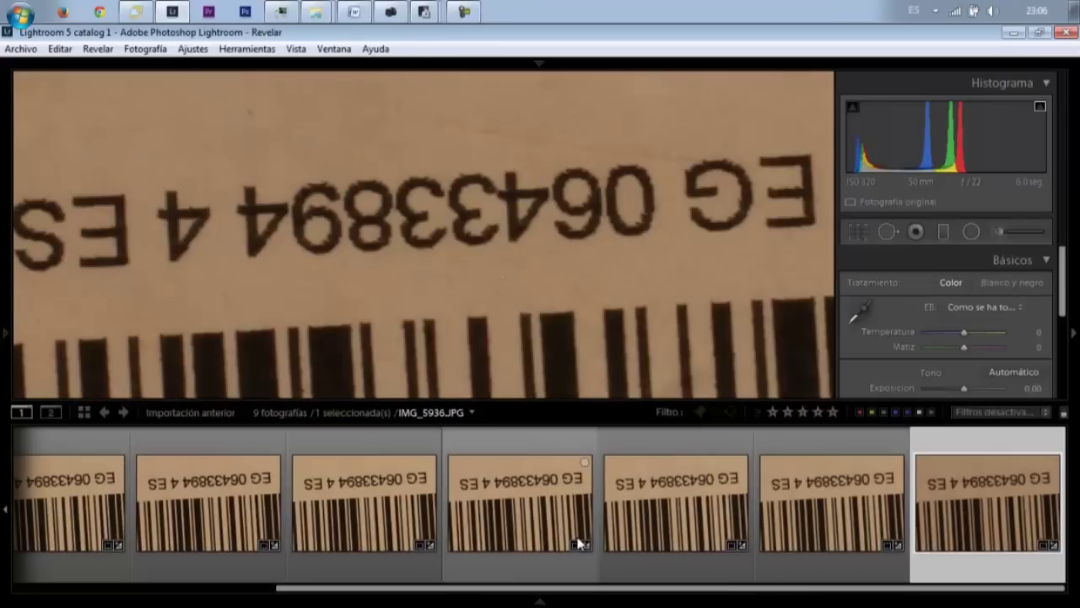
pyautogui.click(378, 487)
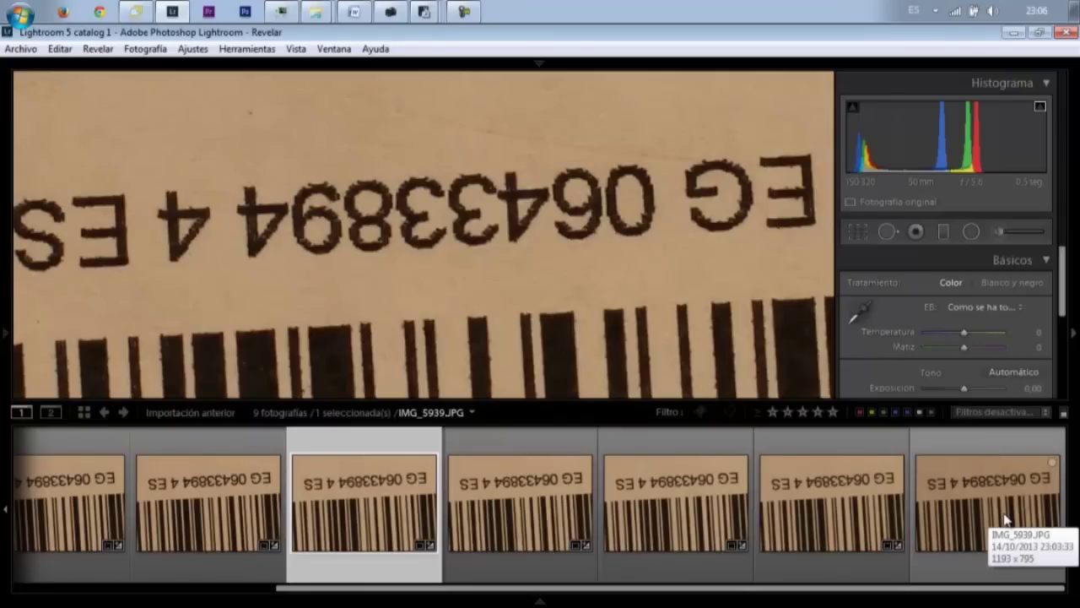
pyautogui.click(1004, 518)
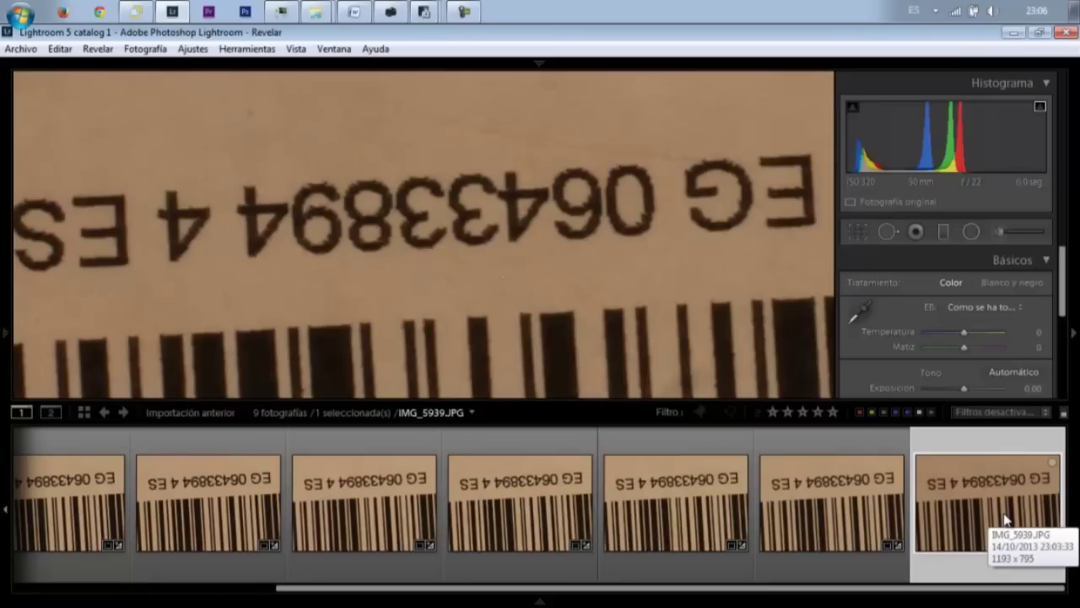
pyautogui.click(387, 503)
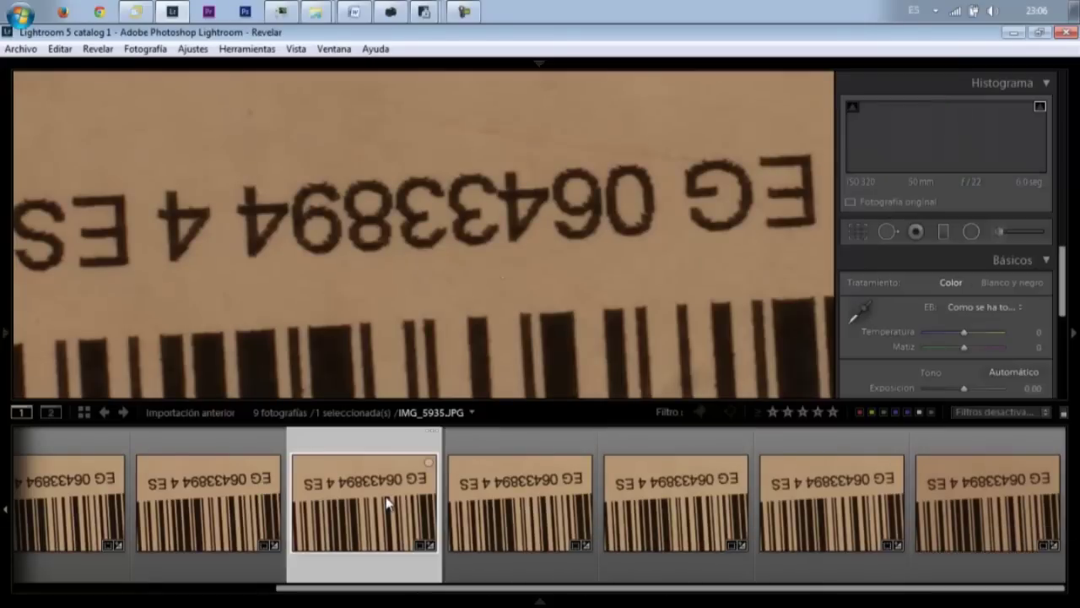
# Step: Alternate between IMG_5935 and IMG_5939 at full size, finishing on IMG_5939
pyautogui.click(947, 515)
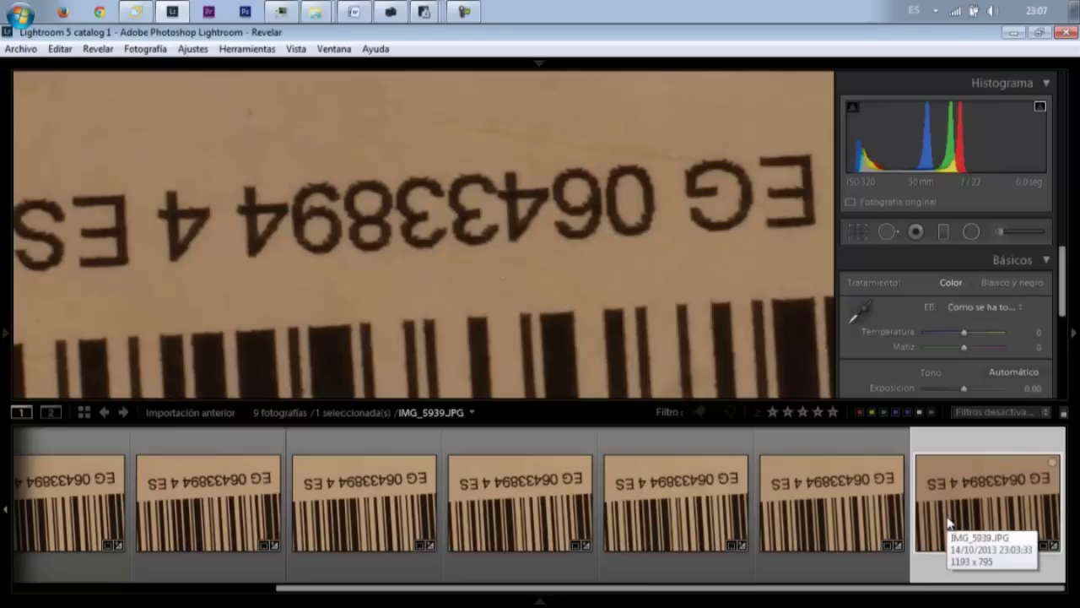
pyautogui.click(419, 496)
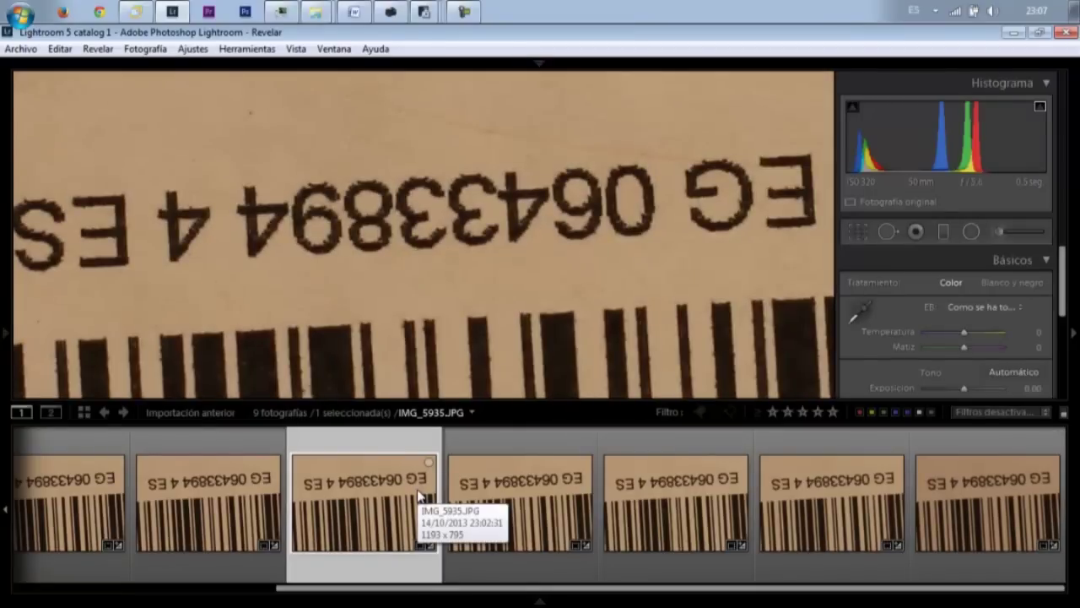
pyautogui.click(951, 497)
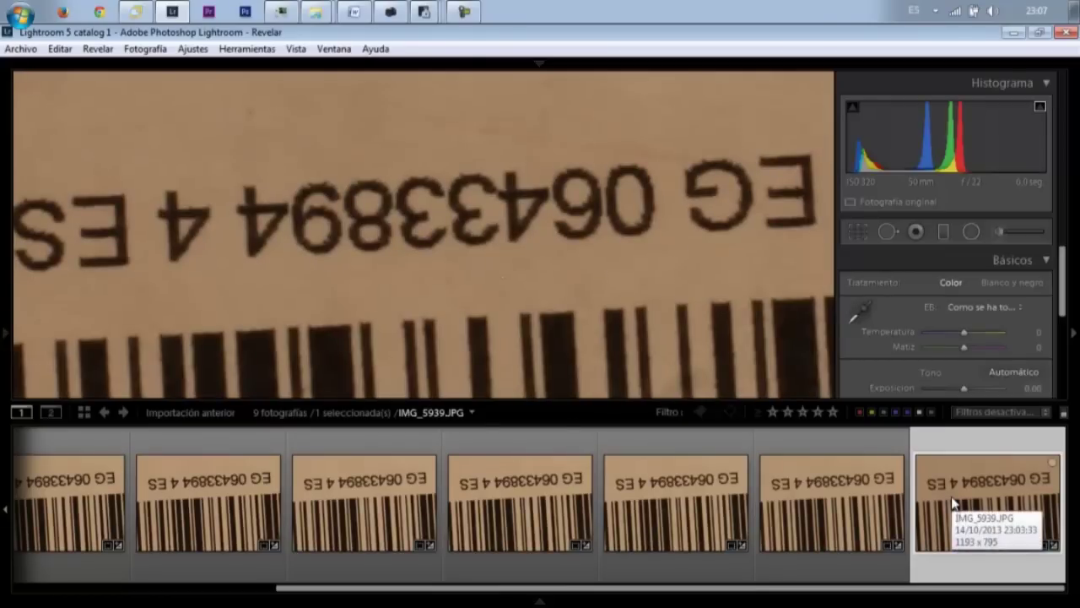
pyautogui.click(405, 504)
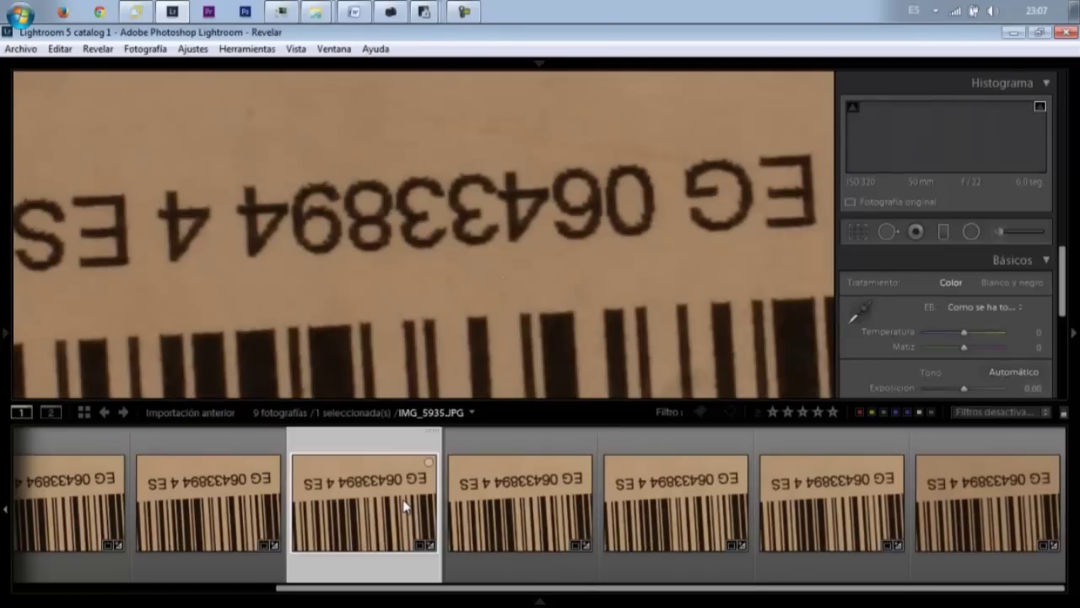
pyautogui.press('F6')
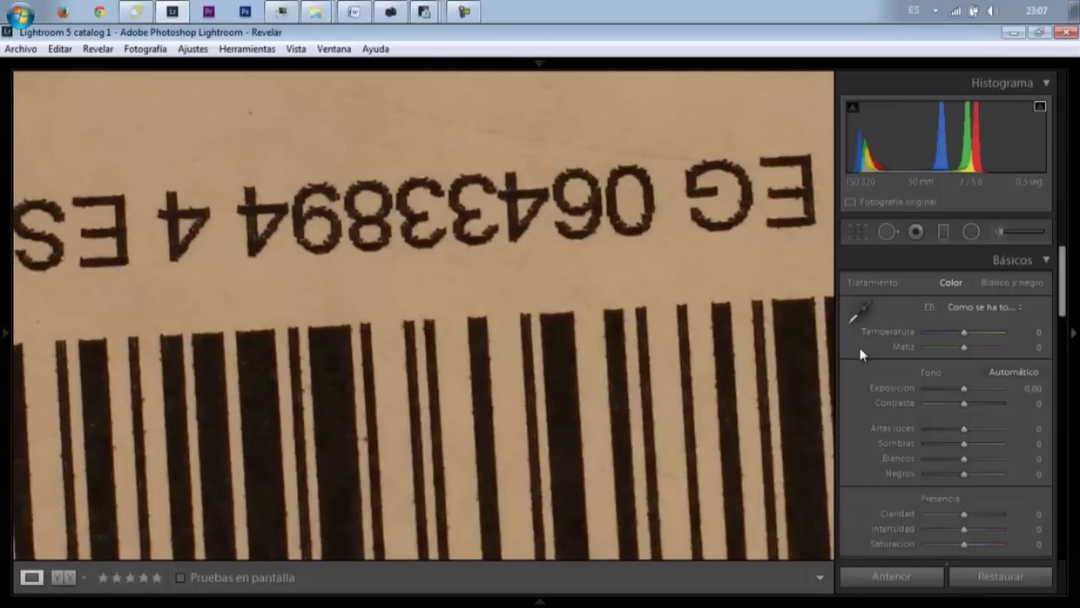
pyautogui.click(994, 526)
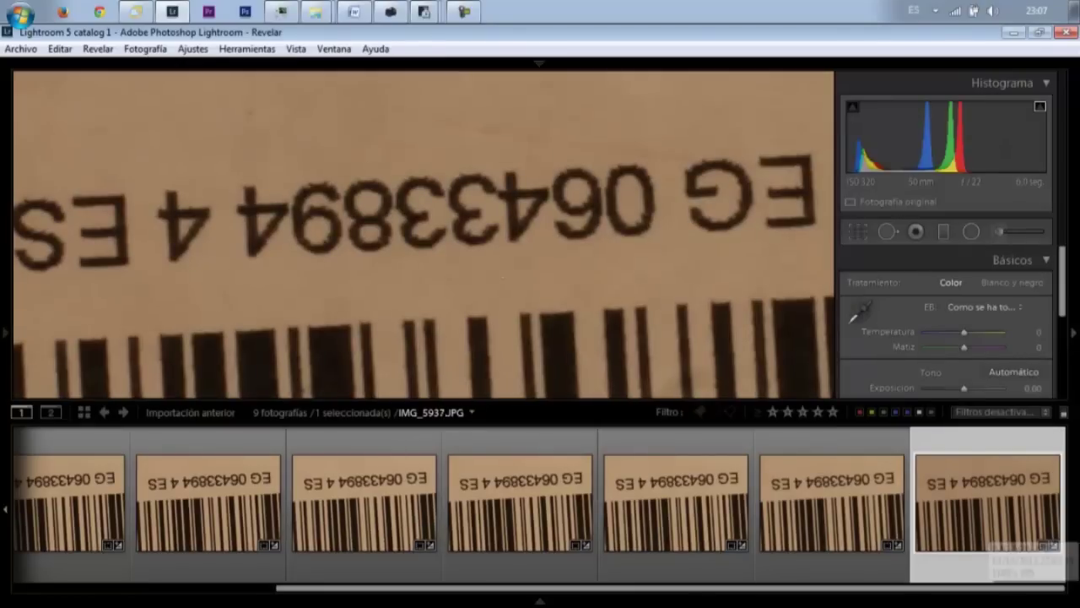
# Step: Compare the f/1.4 shot IMG_5931 against IMG_5935 twice, then return to IMG_5939
pyautogui.moveTo(678, 589); pyautogui.dragTo(416, 589)
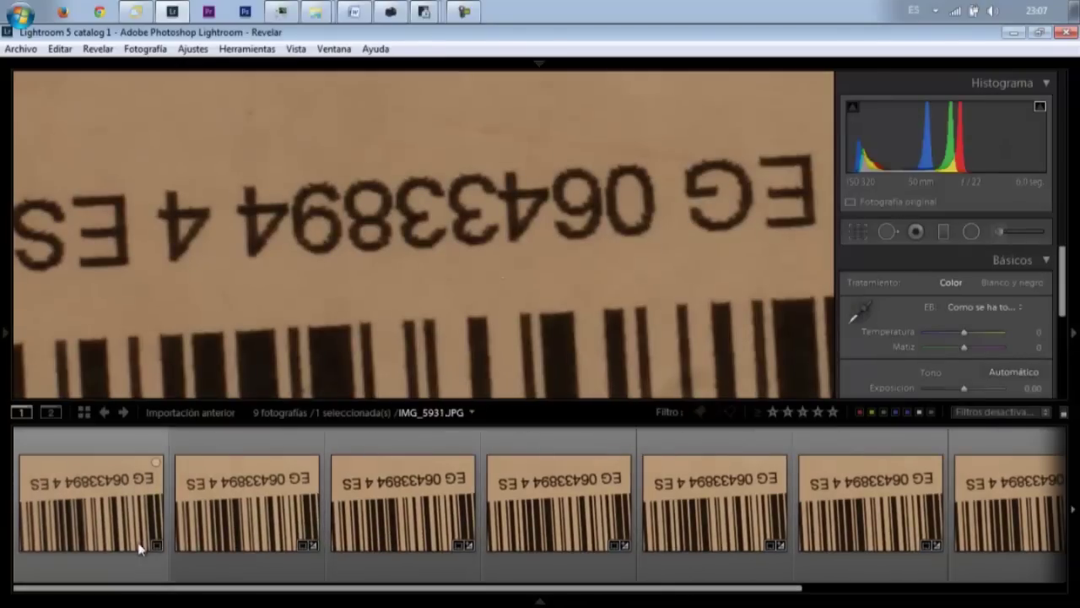
pyautogui.click(105, 512)
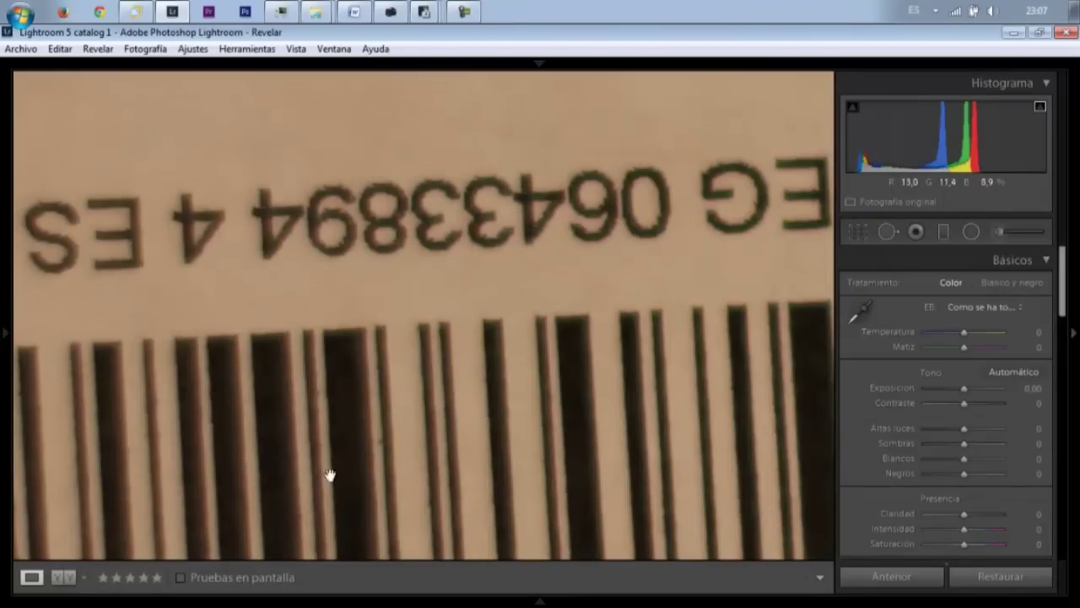
pyautogui.moveTo(754, 521)
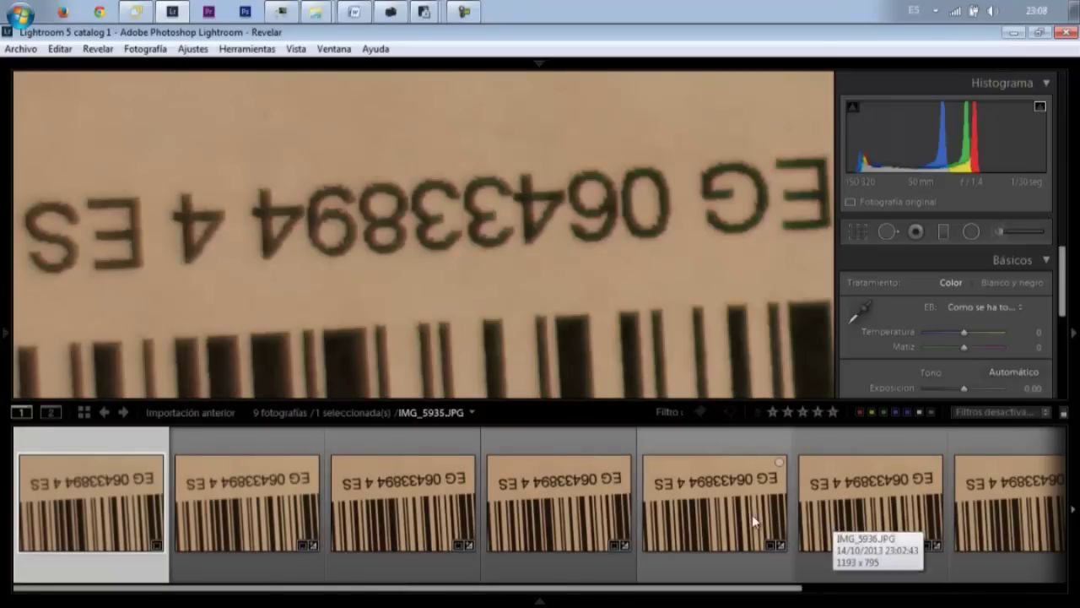
pyautogui.click(751, 519)
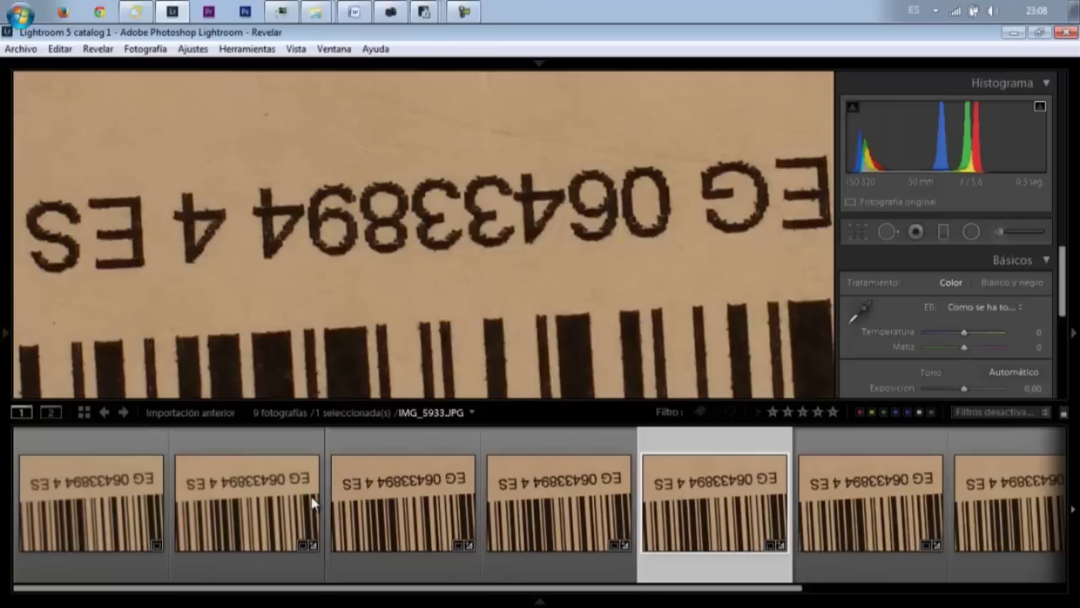
pyautogui.click(108, 524)
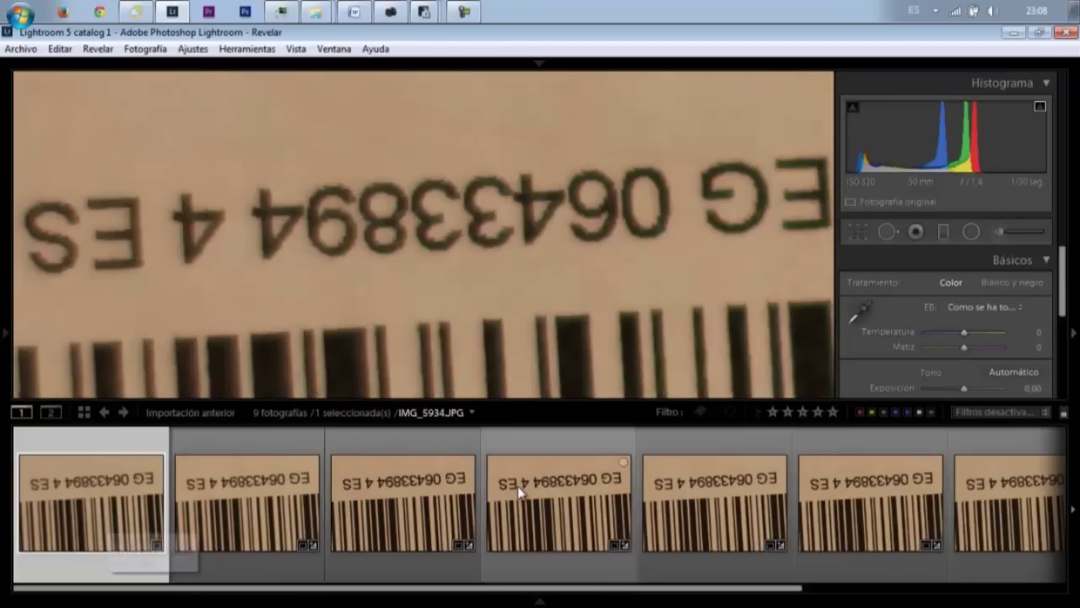
pyautogui.click(687, 494)
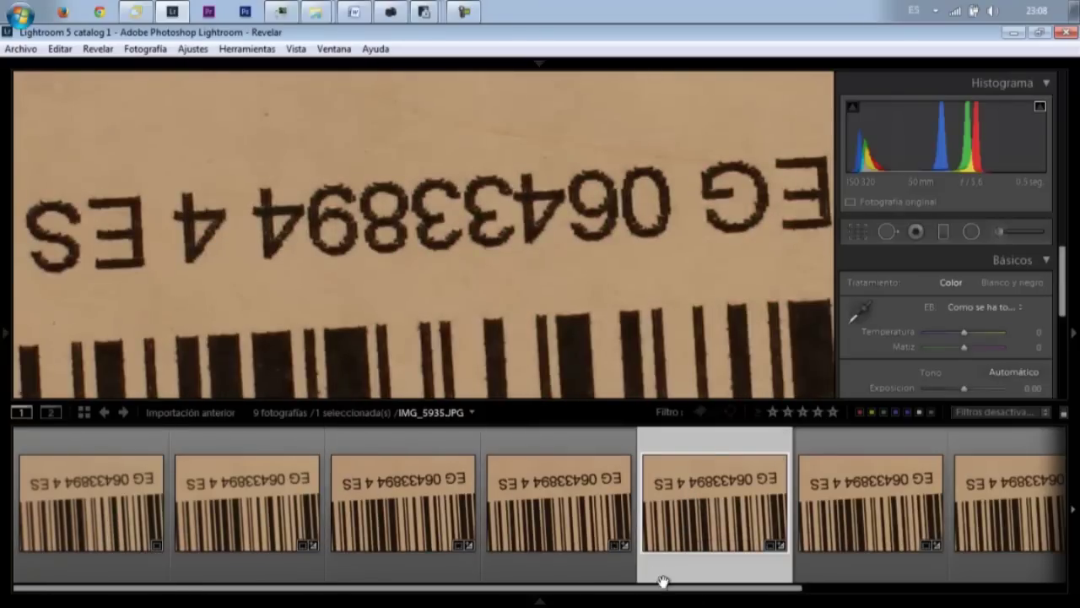
pyautogui.moveTo(663, 584); pyautogui.dragTo(928, 584)
pyautogui.click(976, 517)
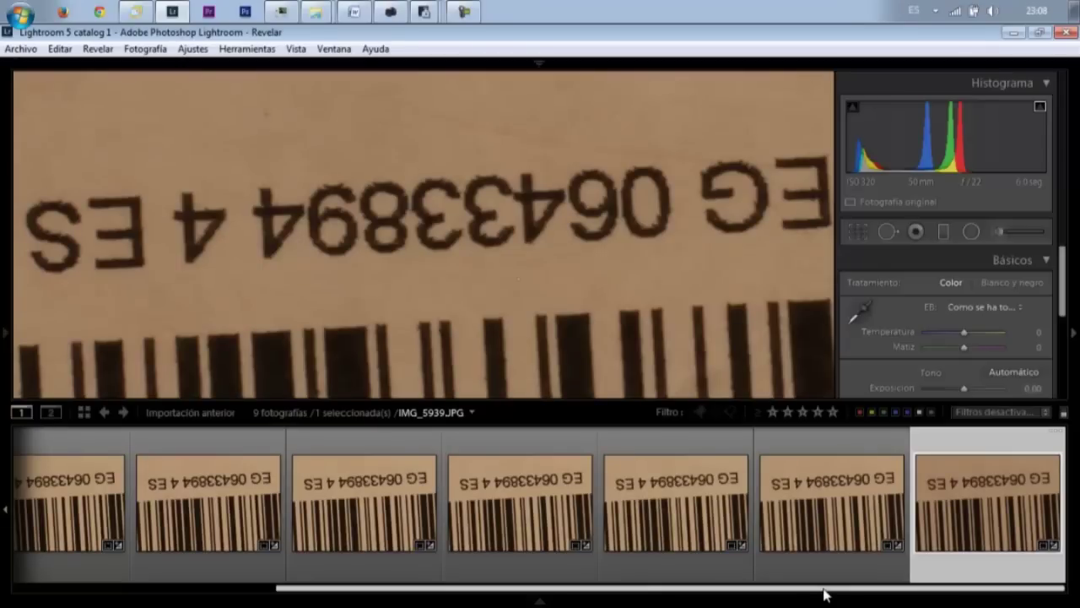
pyautogui.moveTo(824, 593); pyautogui.dragTo(544, 596)
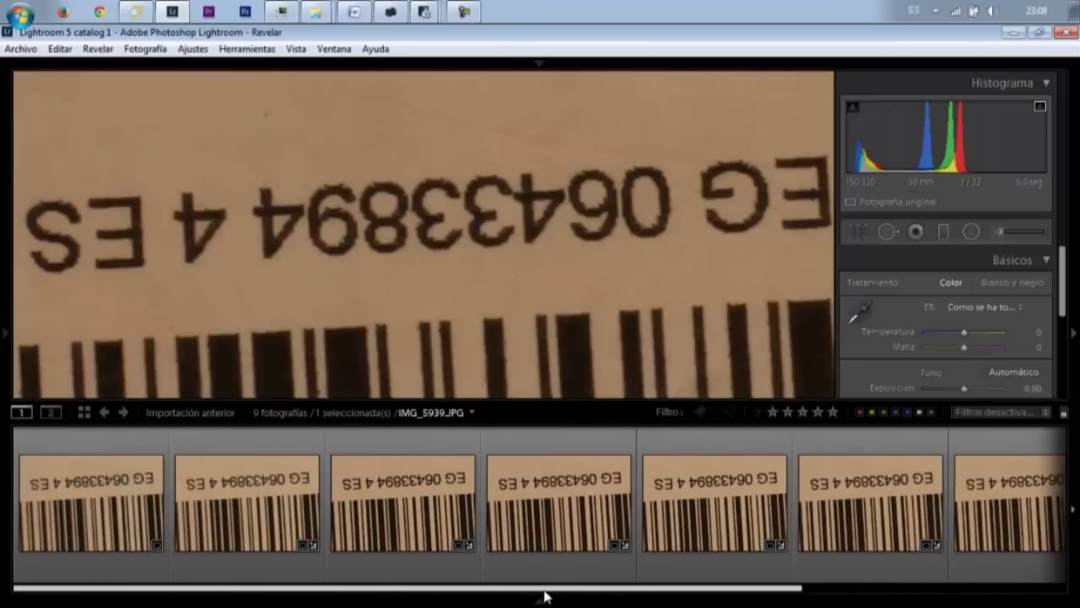
pyautogui.click(704, 532)
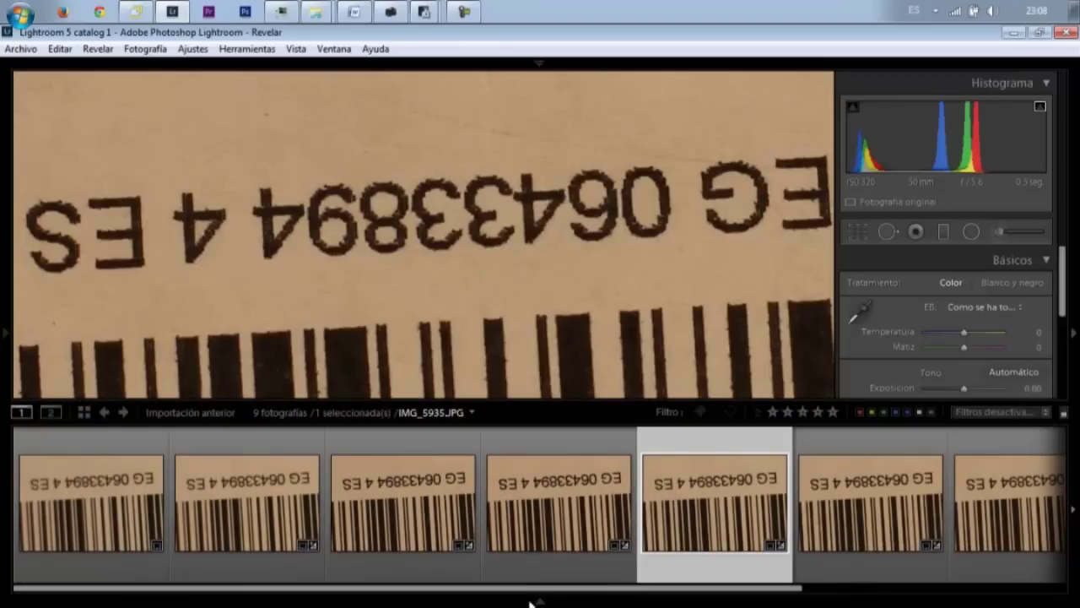
pyautogui.moveTo(535, 592); pyautogui.dragTo(851, 590)
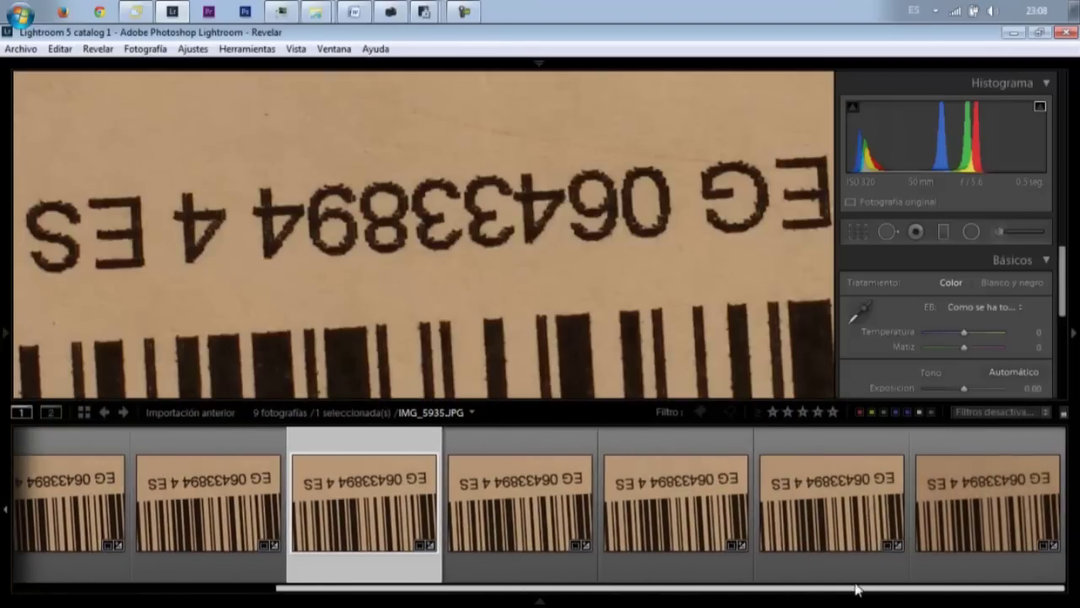
pyautogui.click(942, 533)
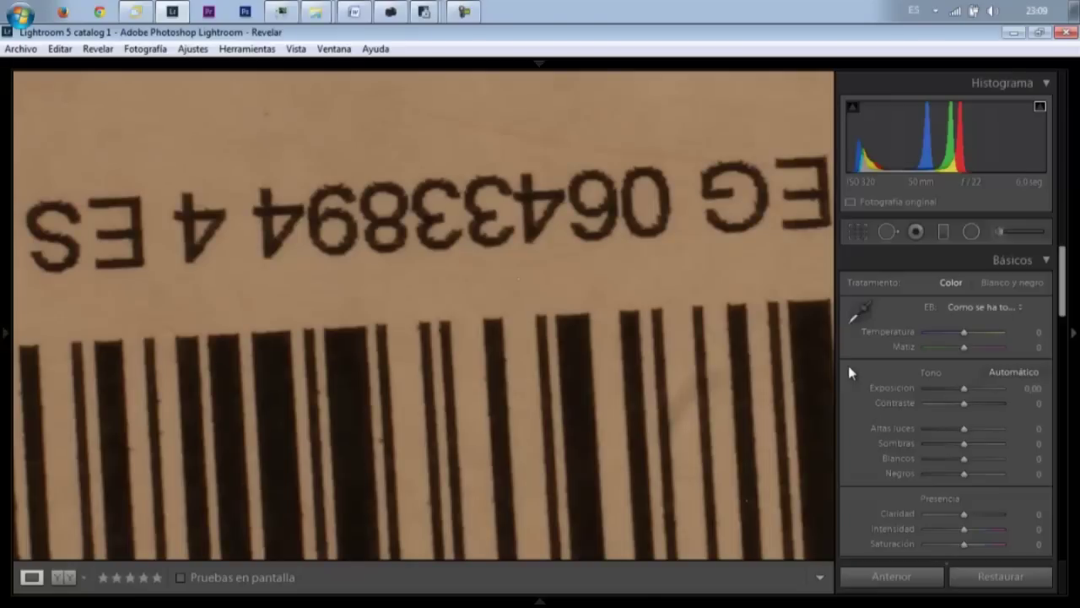
pyautogui.moveTo(519, 503)
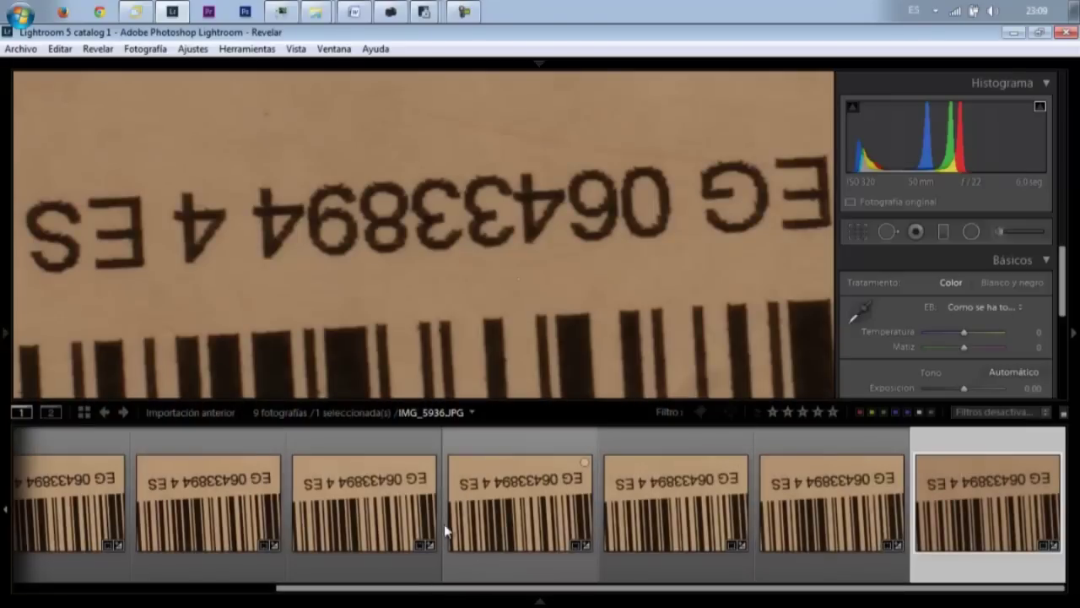
# Step: View IMG_5935, IMG_5937 and the fourth shot, settling on IMG_5935
pyautogui.click(402, 519)
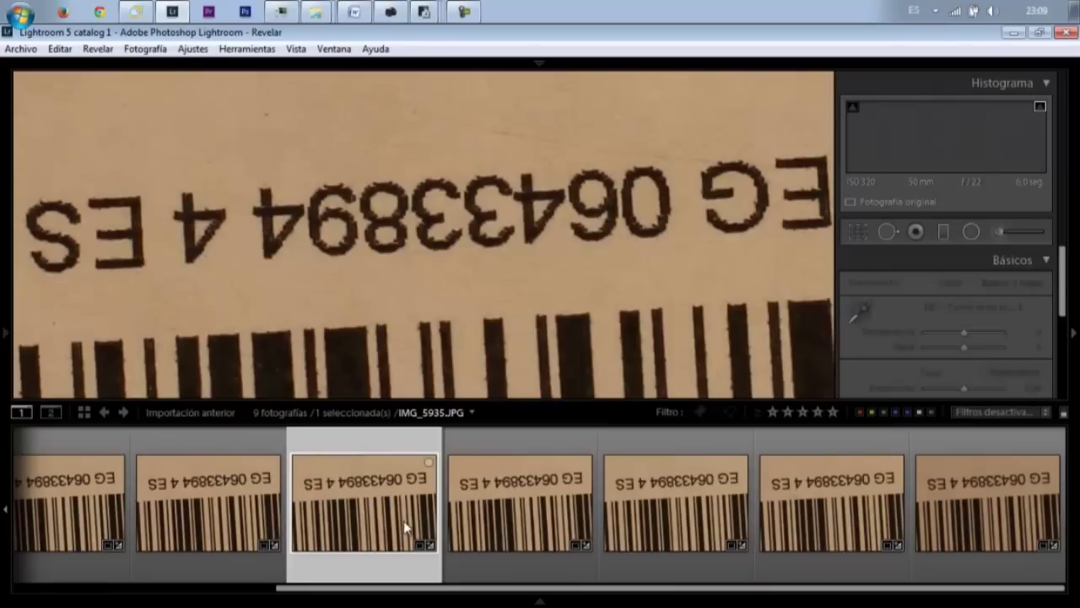
pyautogui.click(686, 508)
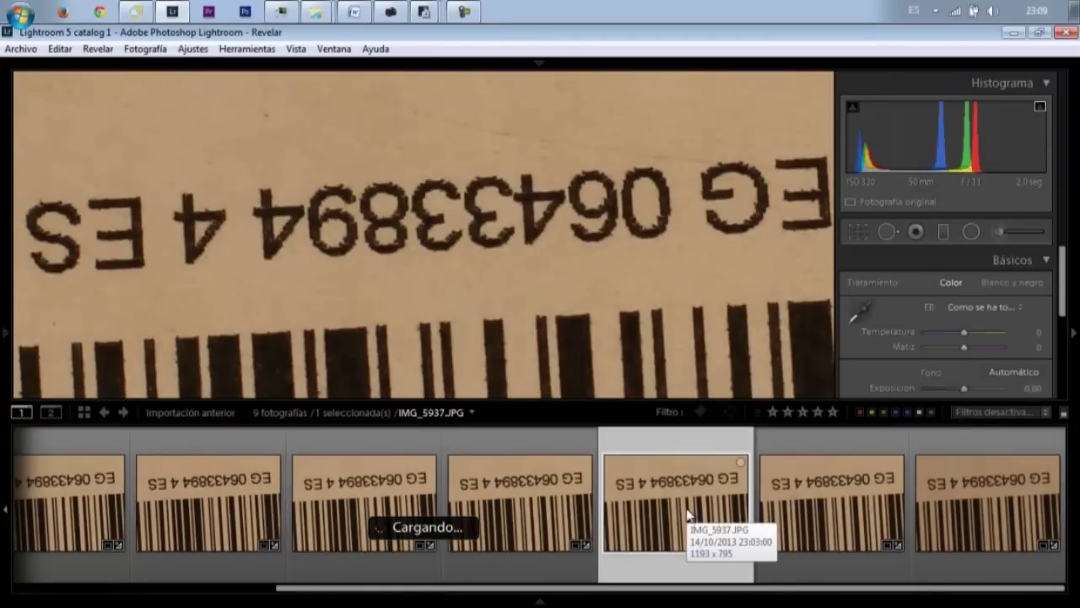
pyautogui.click(519, 511)
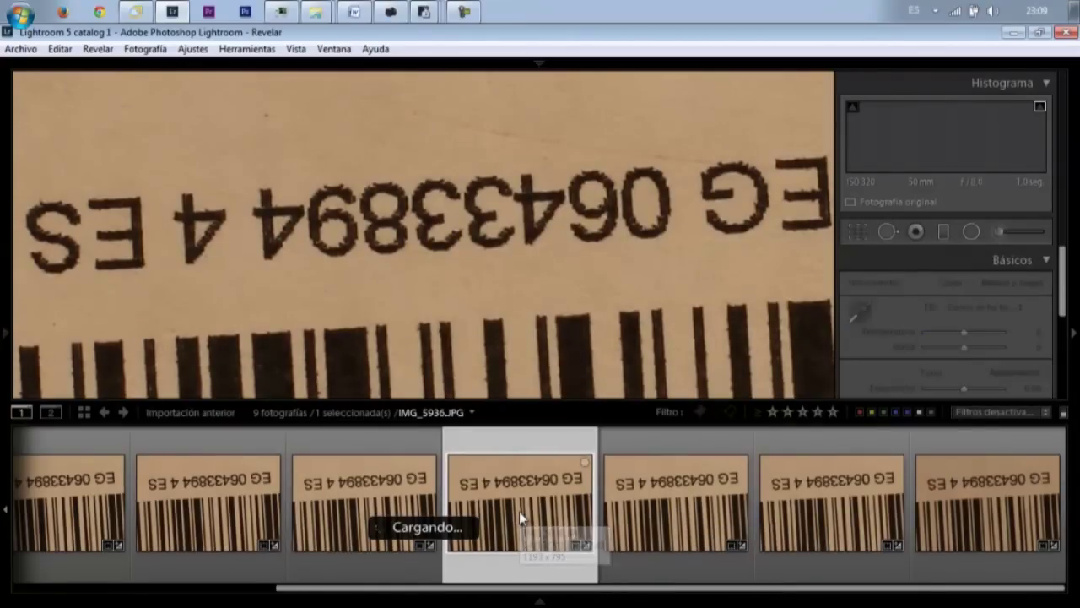
pyautogui.click(381, 510)
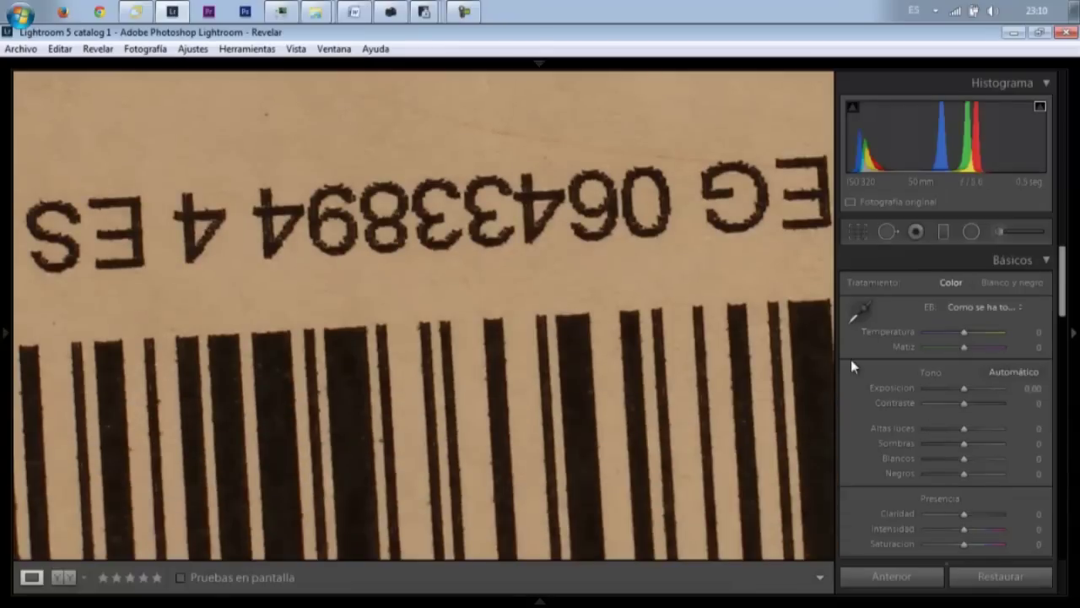